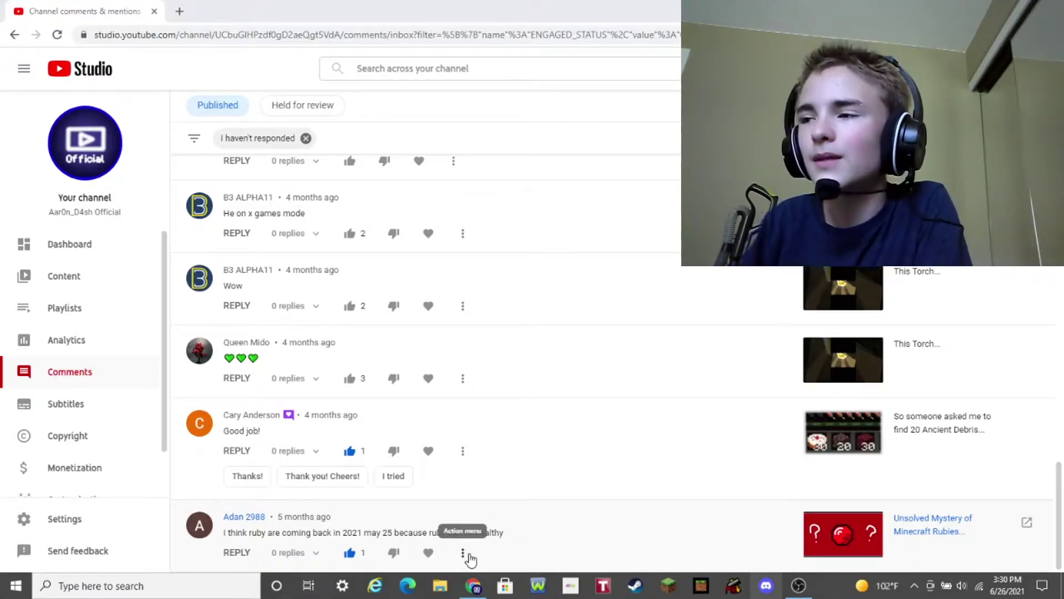
# Open a reply box under the comment about ruby coming back in 2021 via its action menu.
pyautogui.click(464, 553)
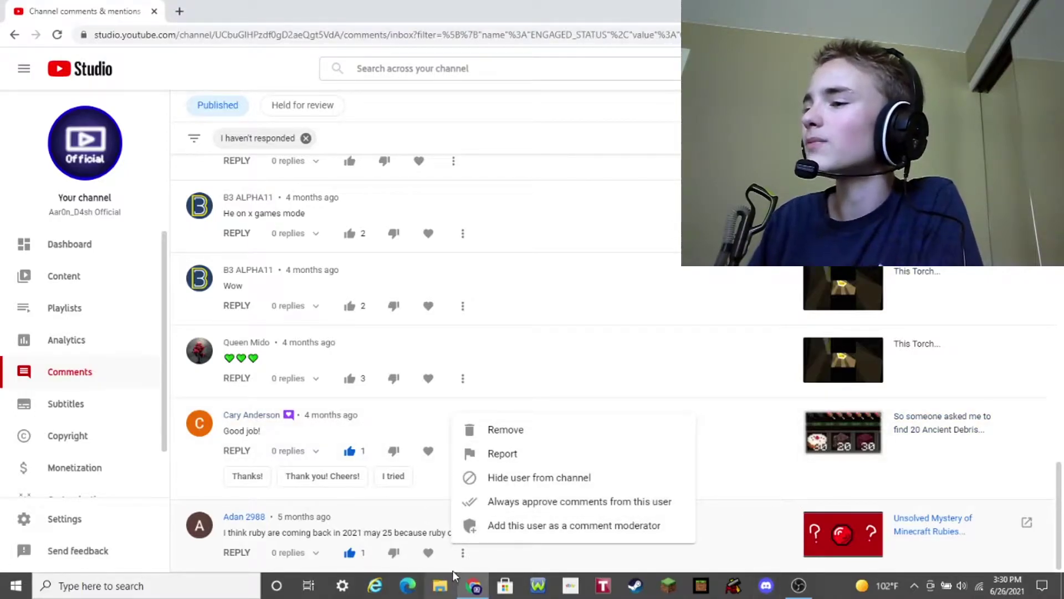
pyautogui.click(237, 552)
pyautogui.scroll(-1, 376, 465)
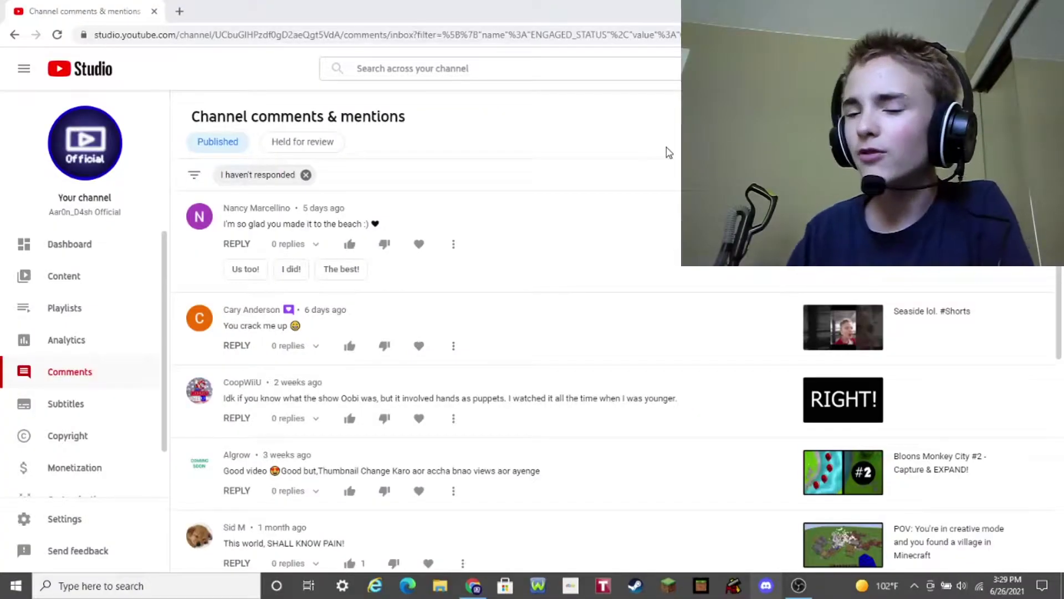
# Scroll down the unanswered comments list to the oldest comment, about ruby returning in 2021.
pyautogui.scroll(-6, 610, 361)
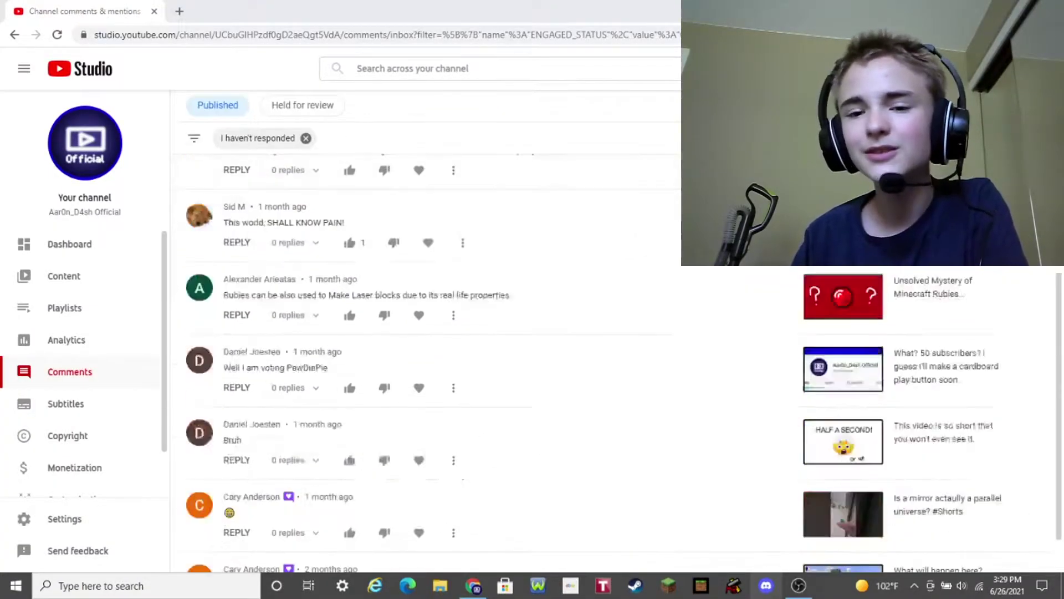
pyautogui.scroll(-20, 687, 279)
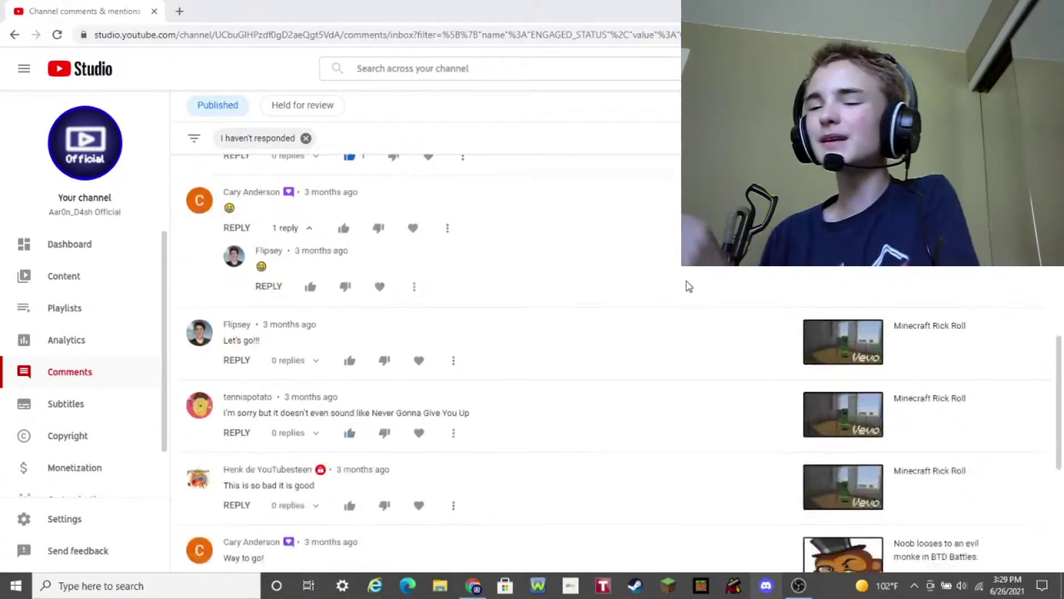
pyautogui.scroll(-2, 687, 278)
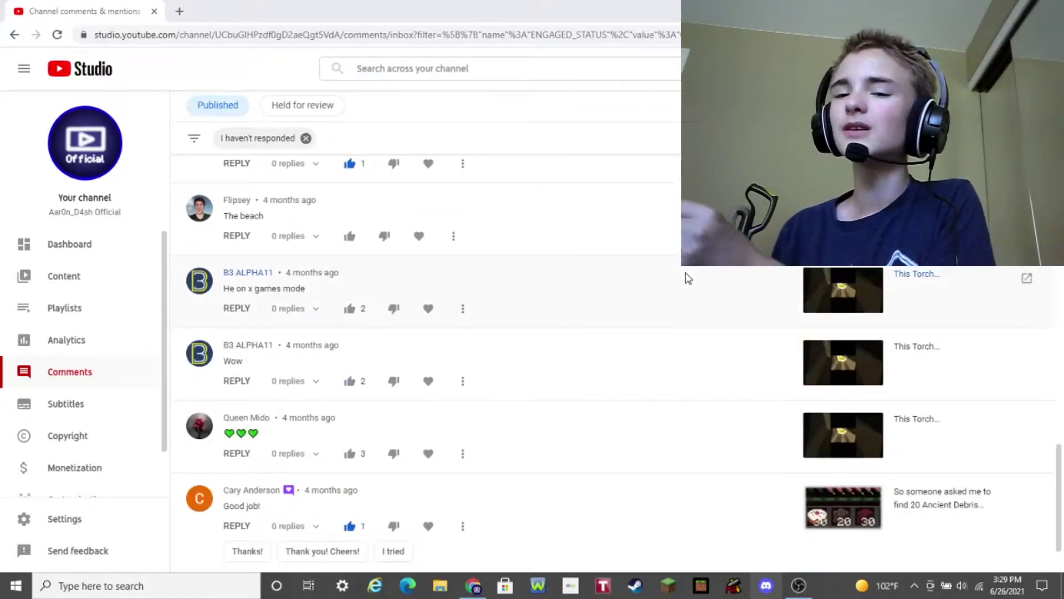
pyautogui.scroll(-1, 687, 277)
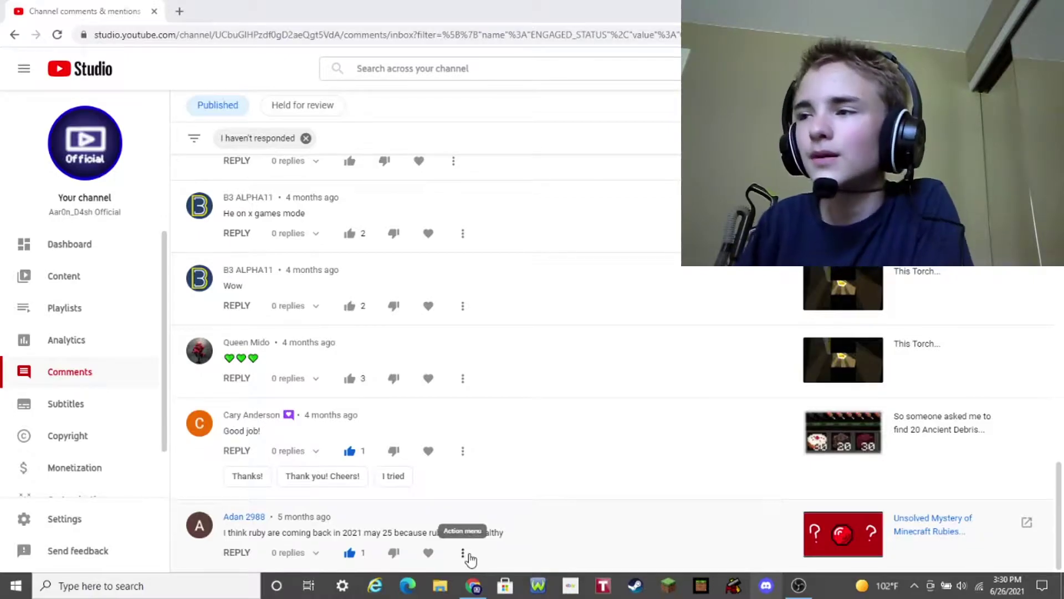
# Post the reply 'Okay cool.' to the comment about ruby coming back in 2021.
pyautogui.click(465, 555)
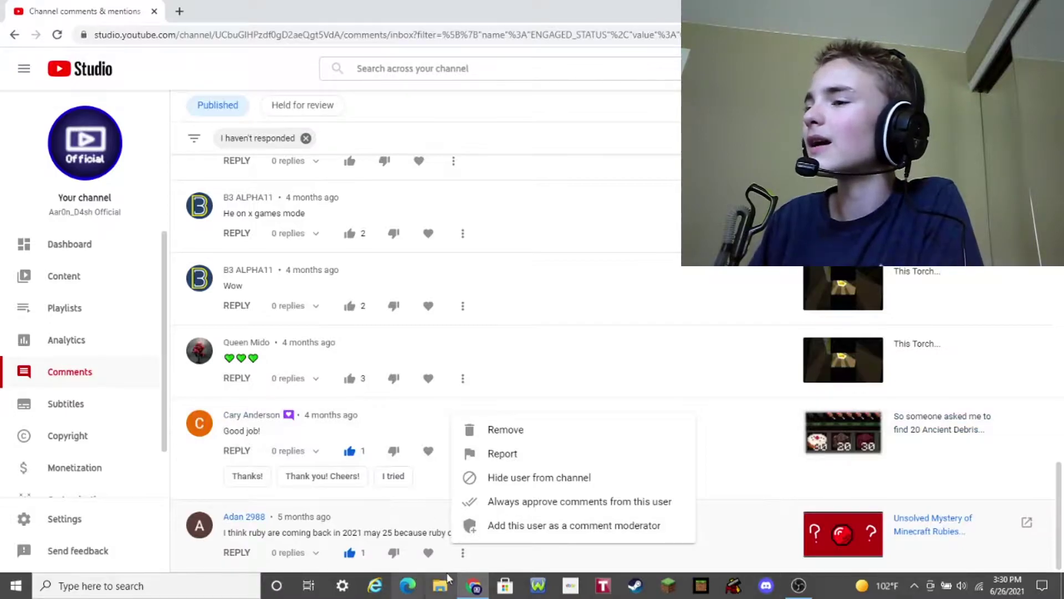
pyautogui.click(231, 554)
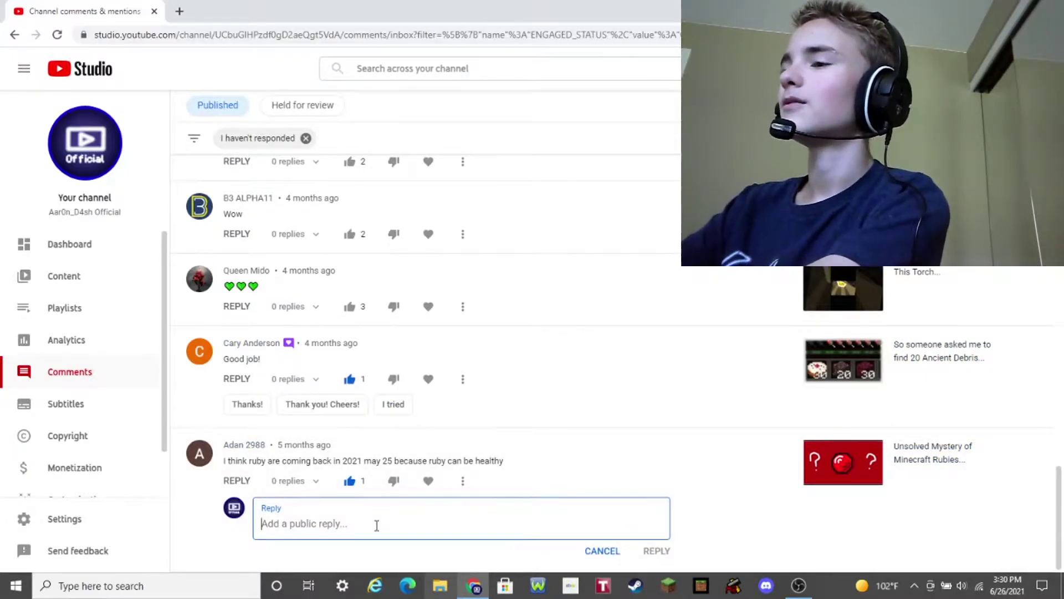
pyautogui.write('Okay cool')
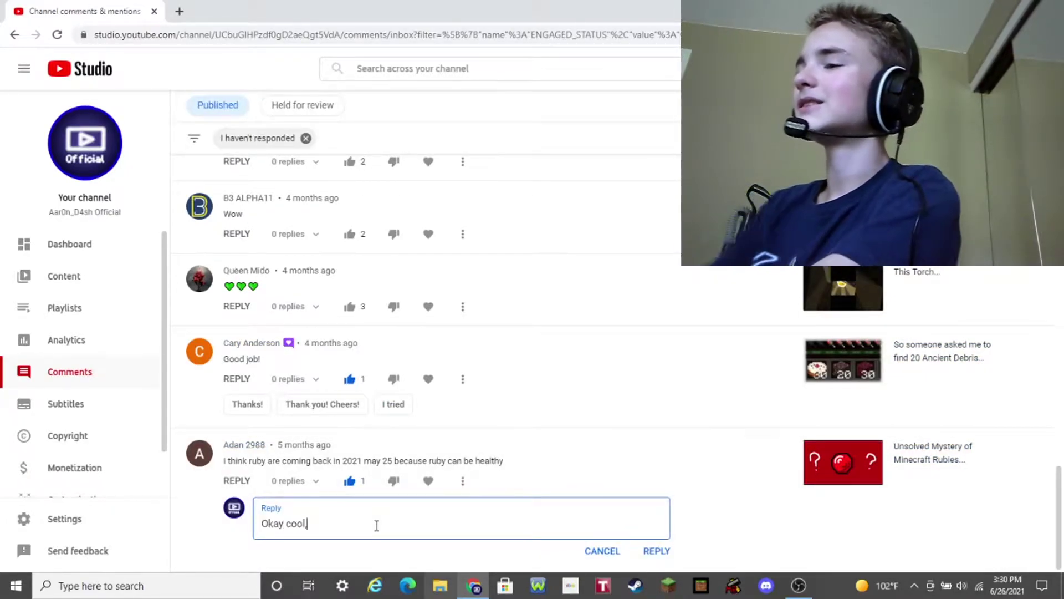
pyautogui.write('.')
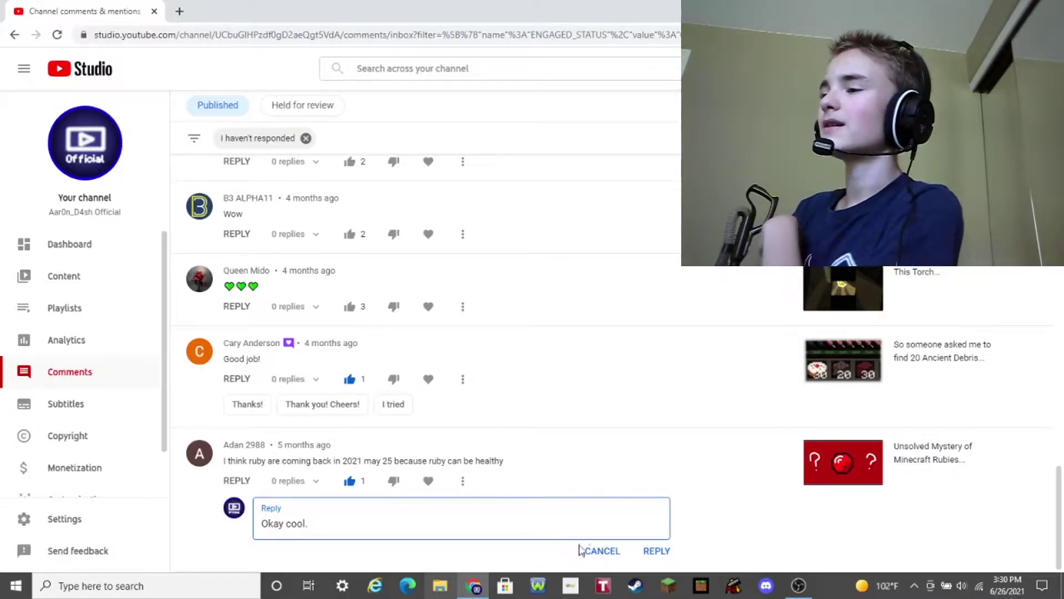
pyautogui.click(658, 557)
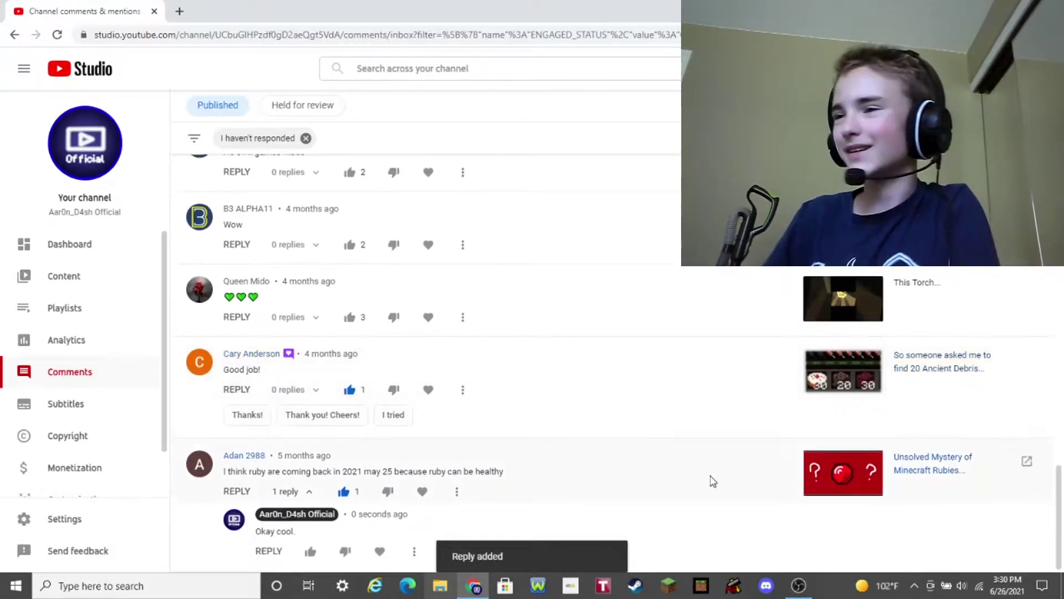
pyautogui.scroll(1, 713, 481)
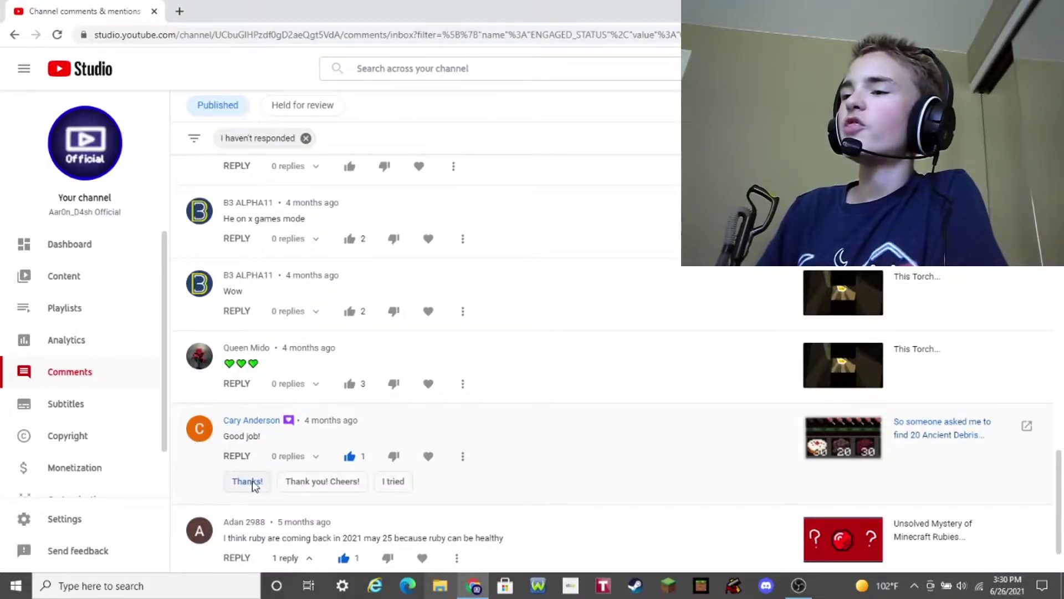
# Post the suggested 'Thanks!' reply to the 'Good job!' comment.
pyautogui.click(248, 481)
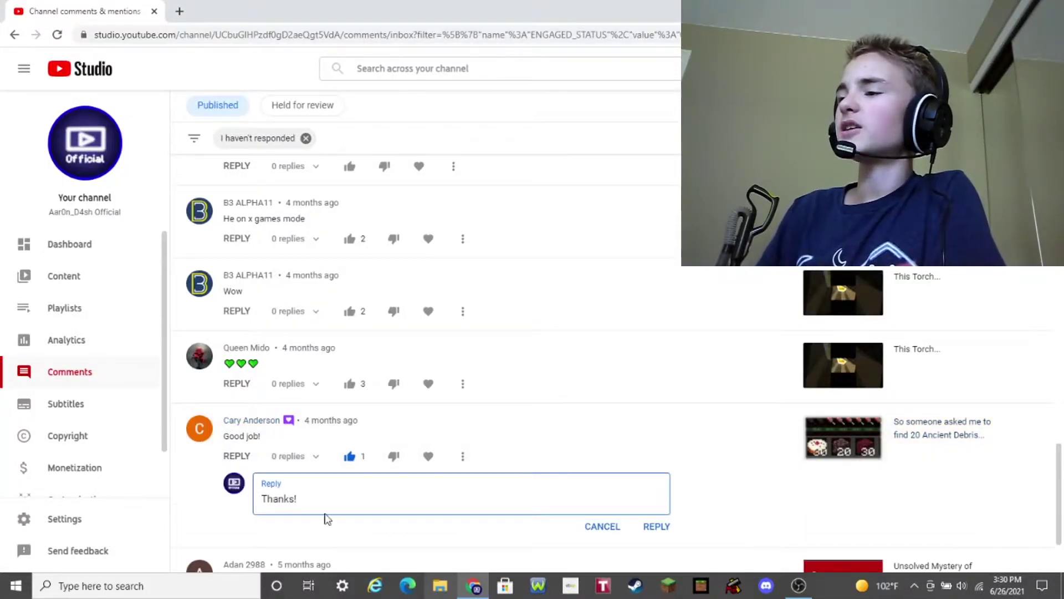
pyautogui.click(655, 527)
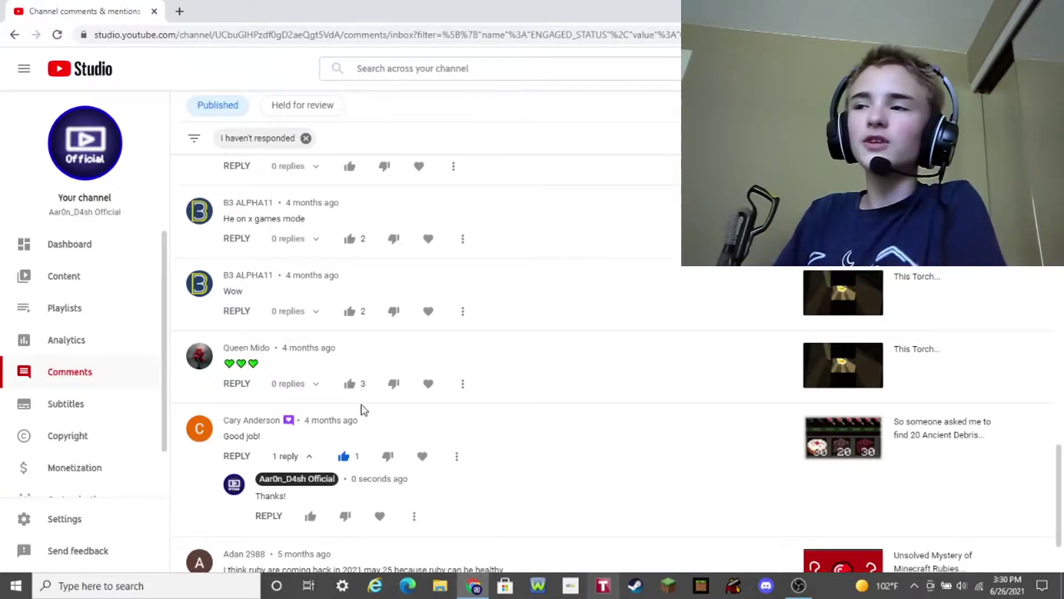
pyautogui.scroll(1, 560, 446)
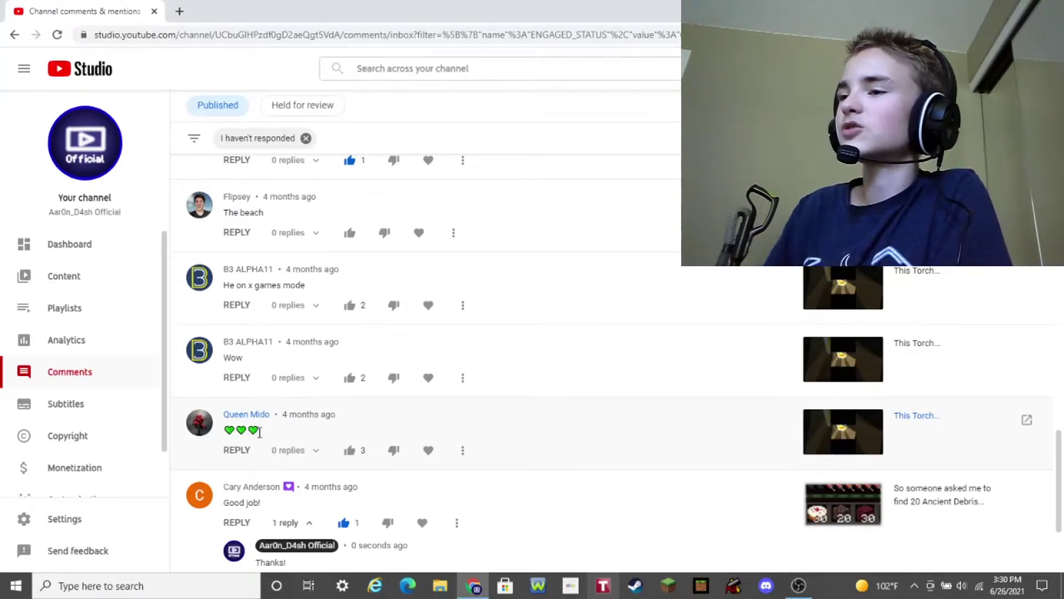
# Reply to the three-green-hearts comment with a thumbs-up emoji picked from the emoji panel.
pyautogui.click(237, 449)
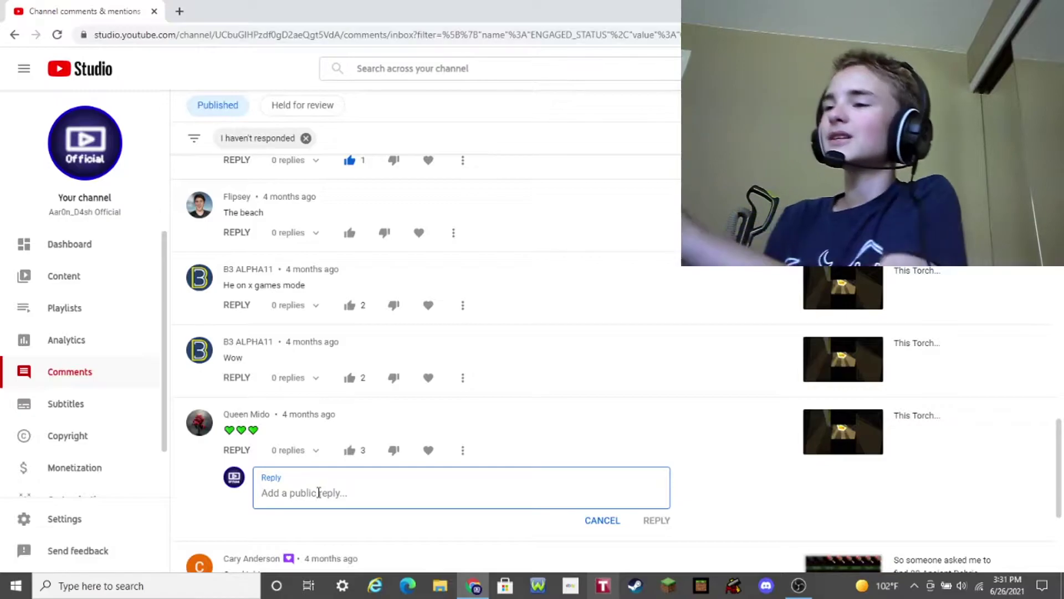
pyautogui.press('super+period')
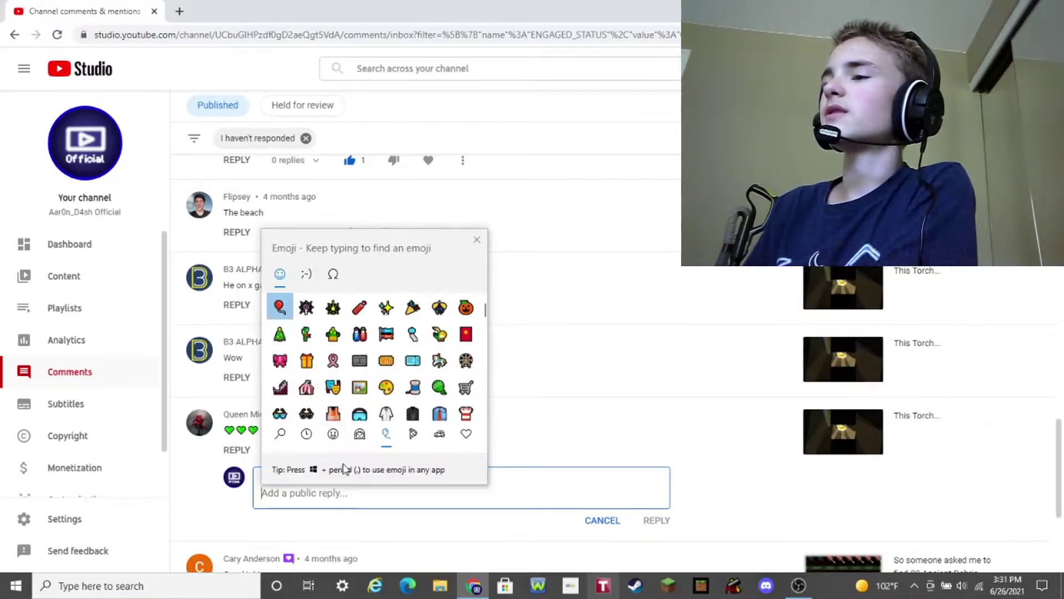
pyautogui.click(357, 435)
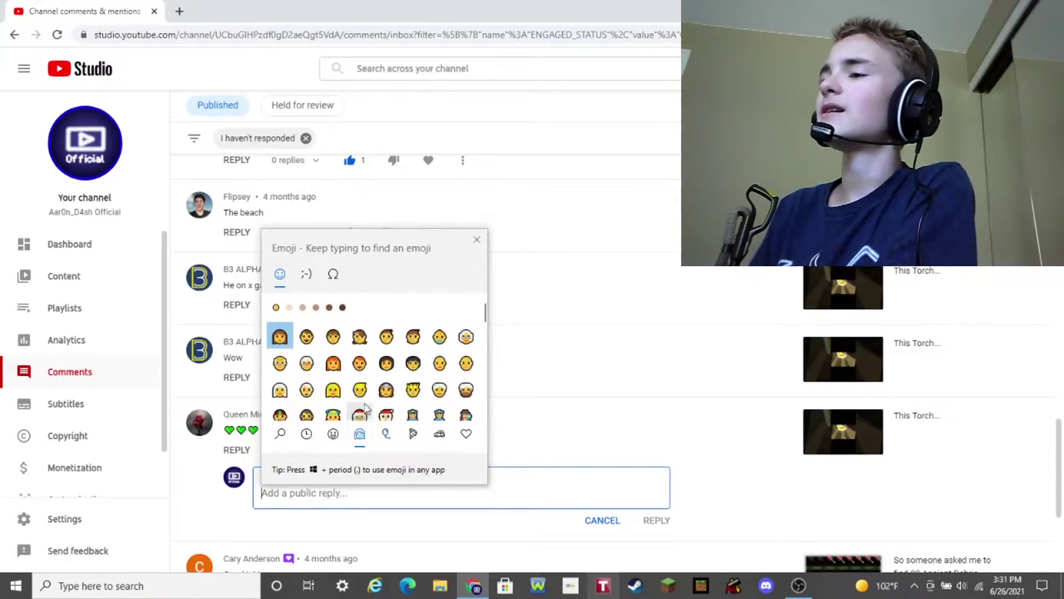
pyautogui.scroll(-5, 362, 382)
pyautogui.scroll(-5, 361, 382)
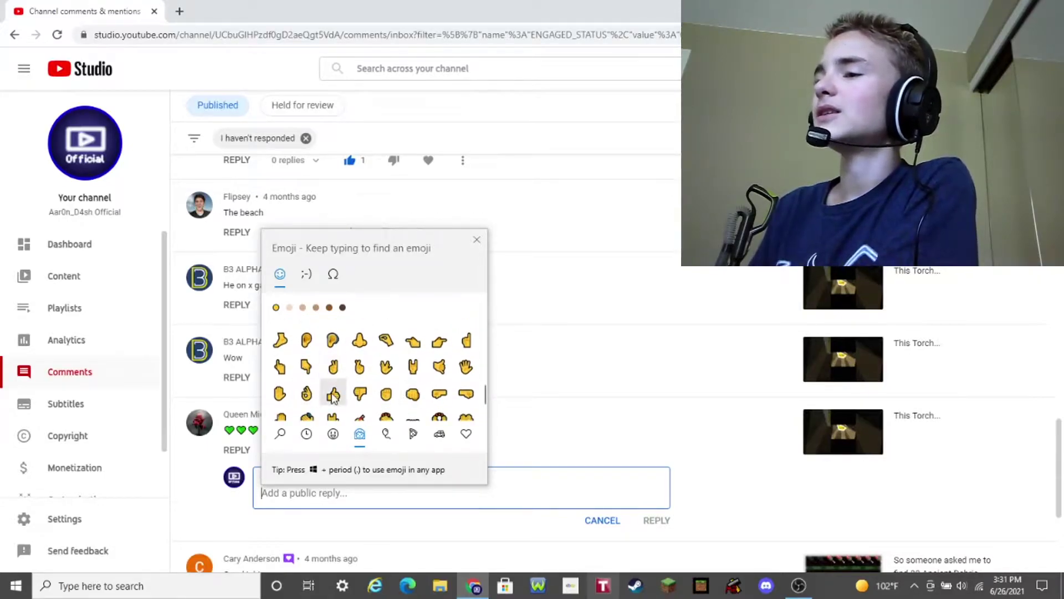
pyautogui.click(334, 394)
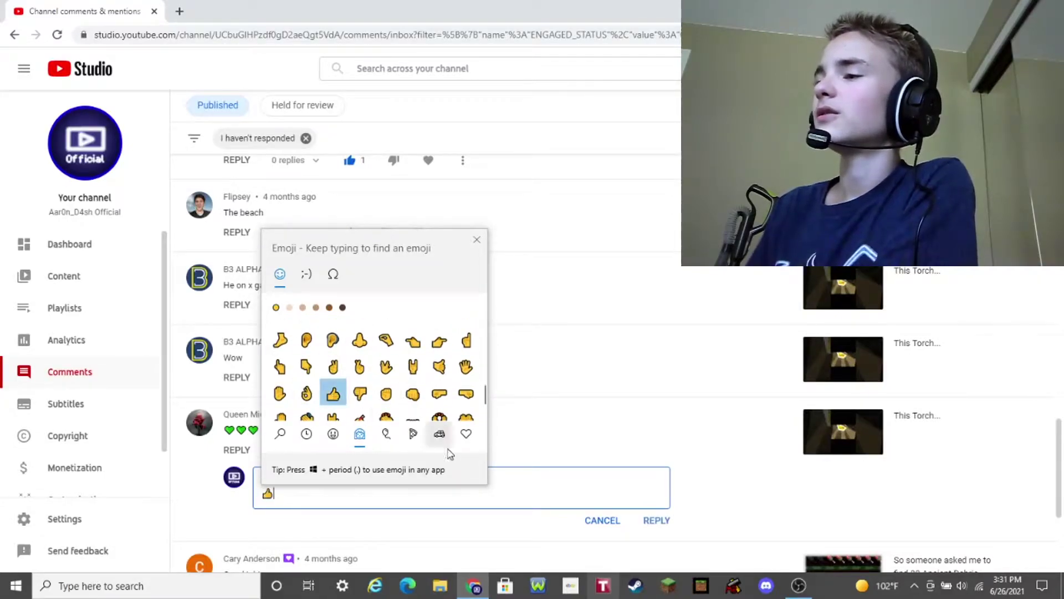
pyautogui.click(657, 530)
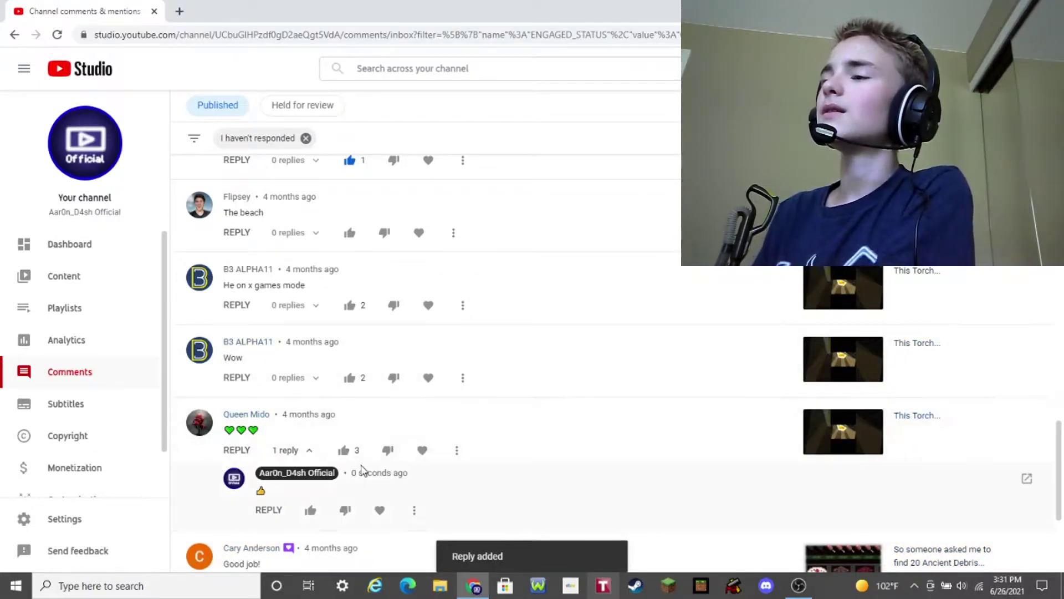
# Heart and like the green-hearts comment, then heart the 'Good job!' and ruby comments.
pyautogui.click(423, 450)
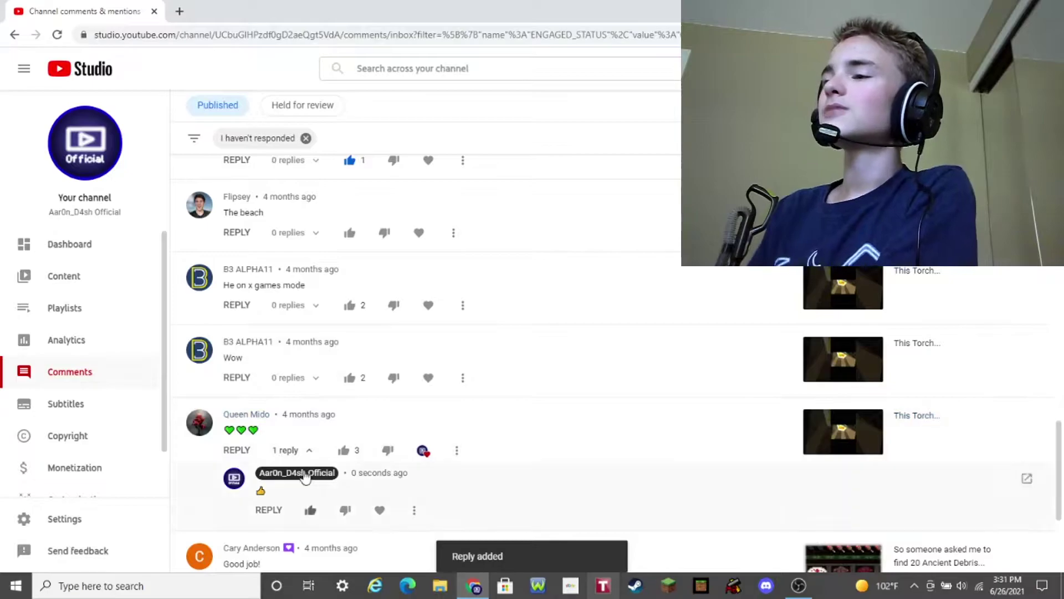
pyautogui.click(344, 450)
pyautogui.scroll(-2, 343, 450)
pyautogui.click(348, 462)
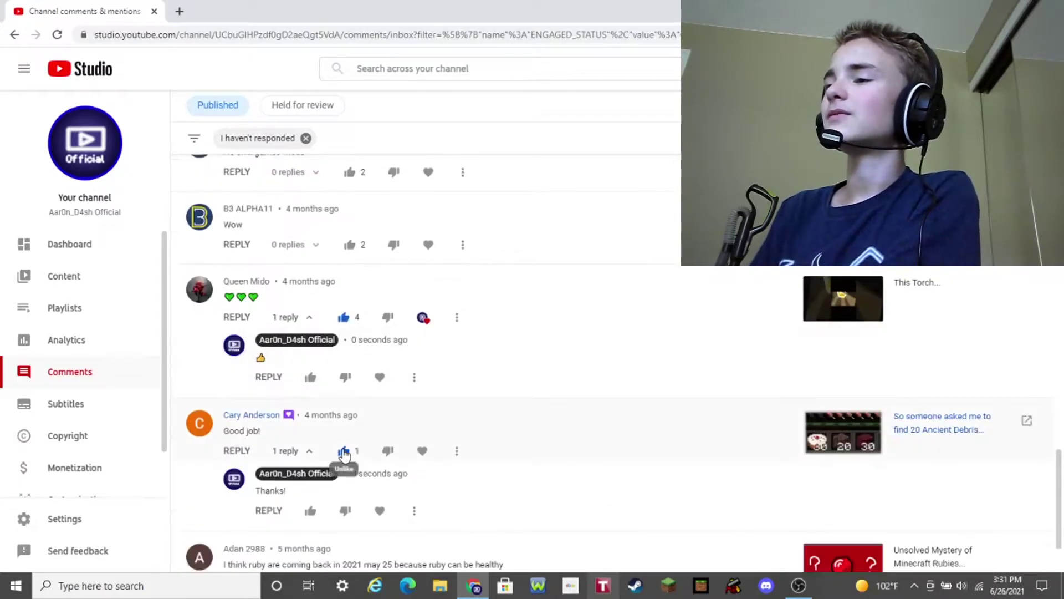
pyautogui.click(422, 450)
pyautogui.scroll(-1, 450, 561)
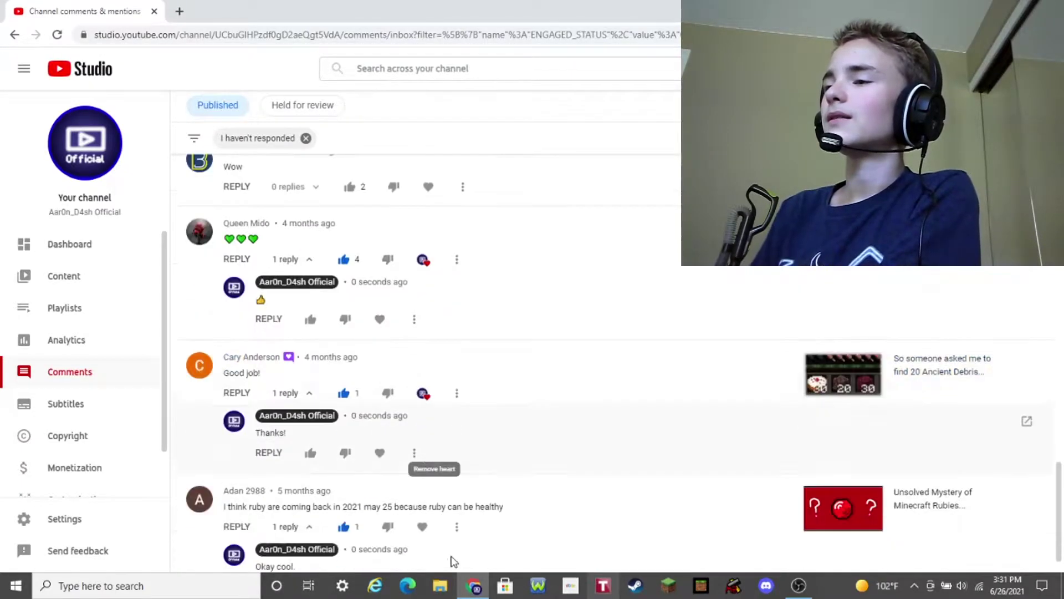
pyautogui.scroll(-1, 449, 561)
pyautogui.click(422, 504)
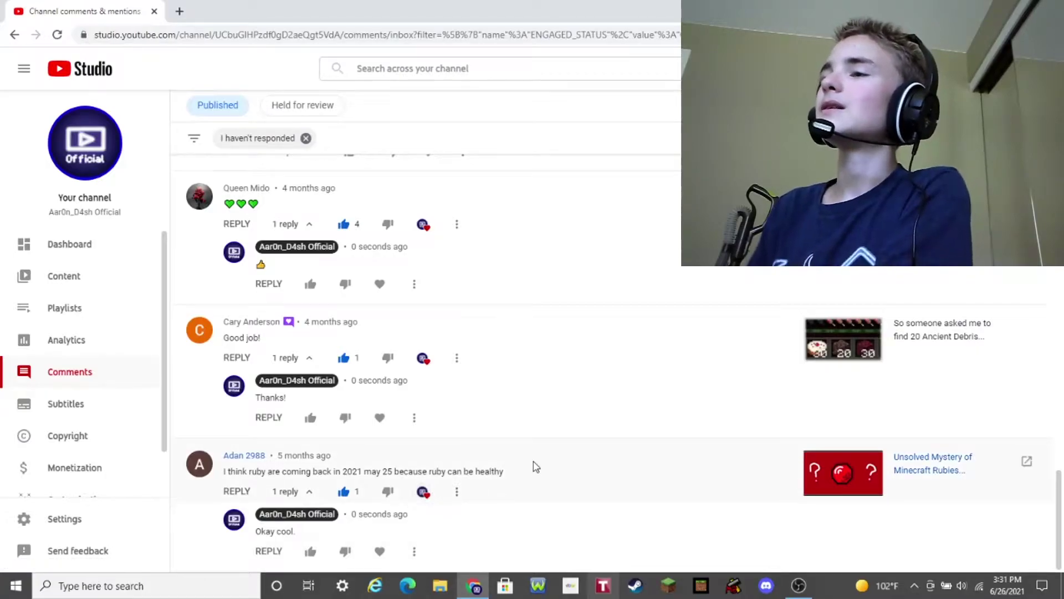
pyautogui.scroll(3, 536, 467)
pyautogui.scroll(1, 230, 327)
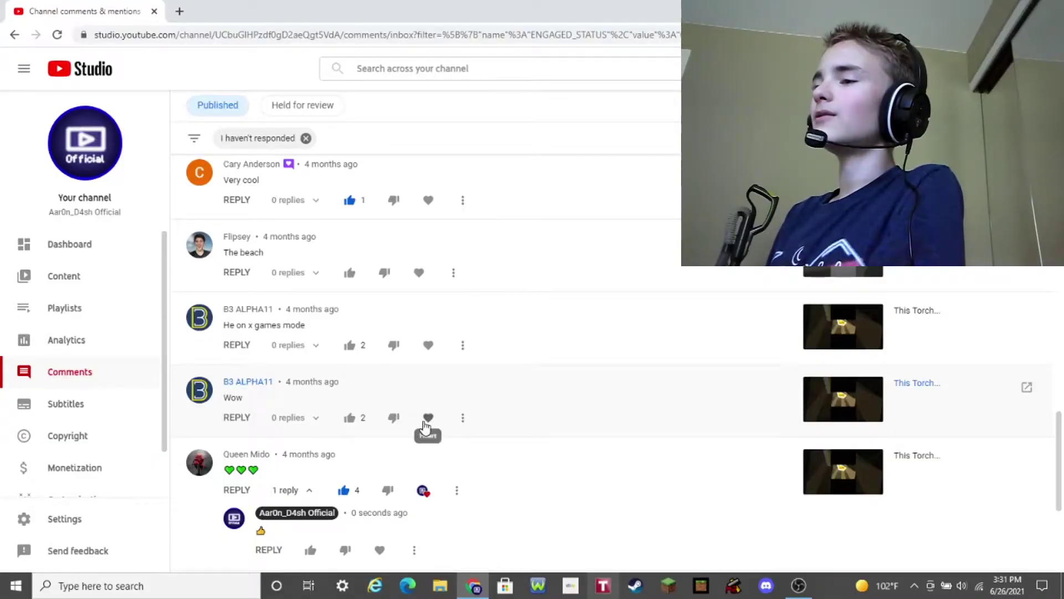
# Heart and like the 'Wow' comment and reply 'Yeah, I know. Floating torch!'.
pyautogui.click(869, 318)
pyautogui.click(350, 417)
pyautogui.click(237, 417)
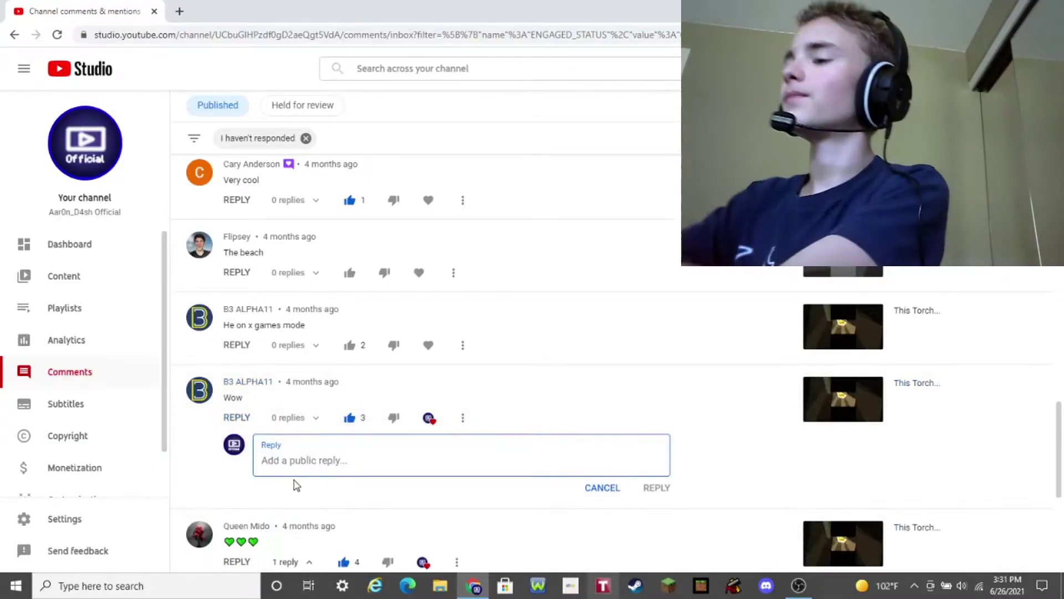
pyautogui.write('Yeah')
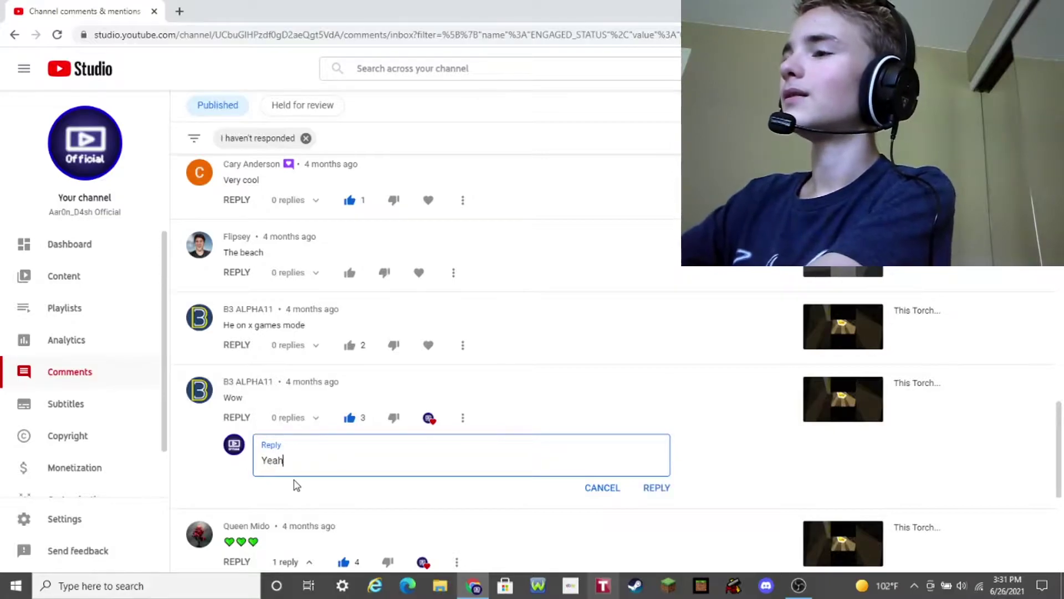
pyautogui.write(', I know')
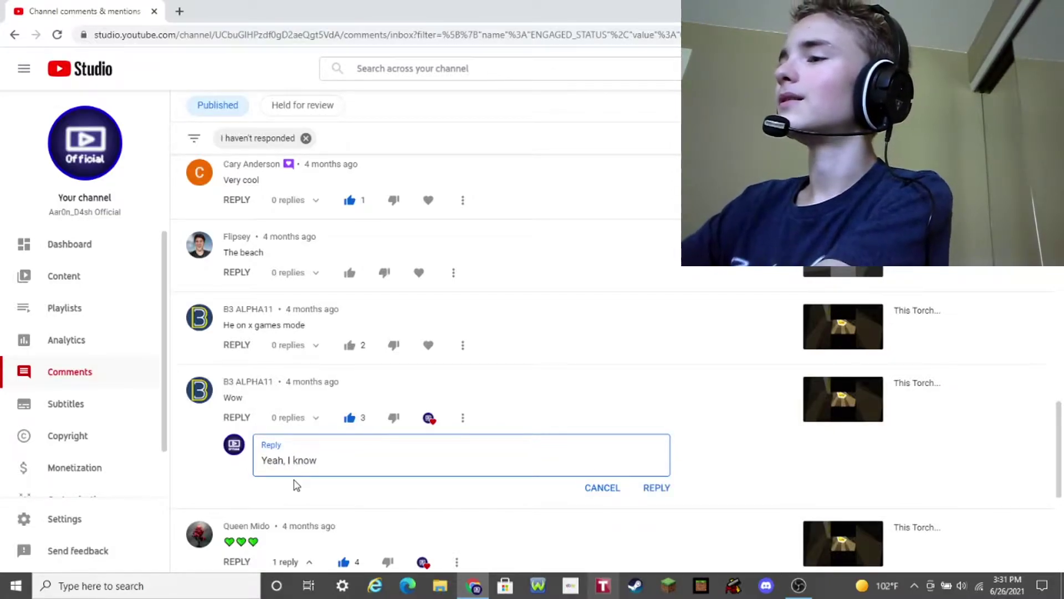
pyautogui.write('.')
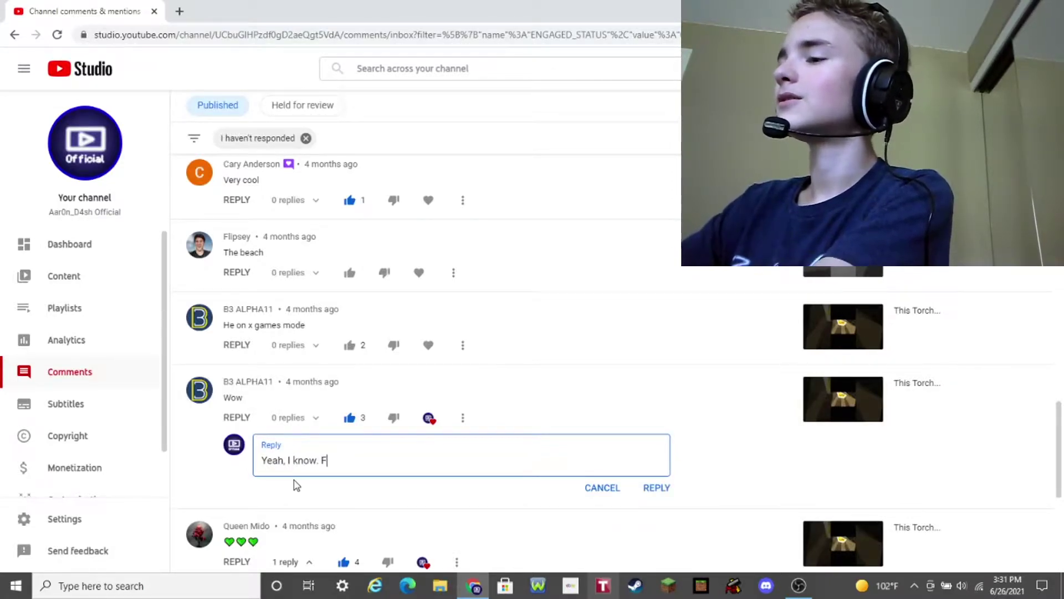
pyautogui.write(' Floating torch!')
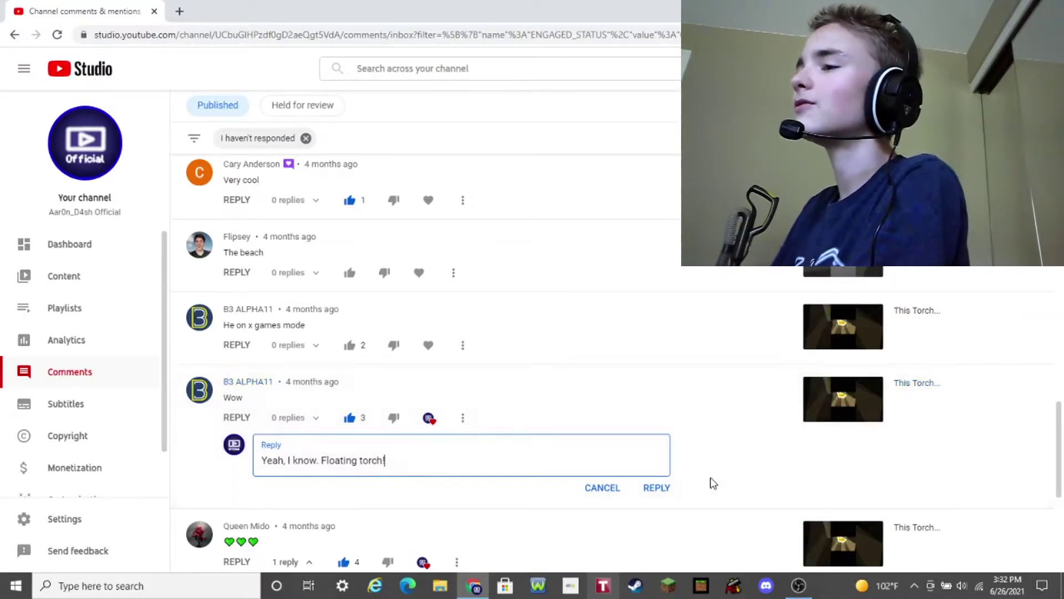
pyautogui.click(658, 495)
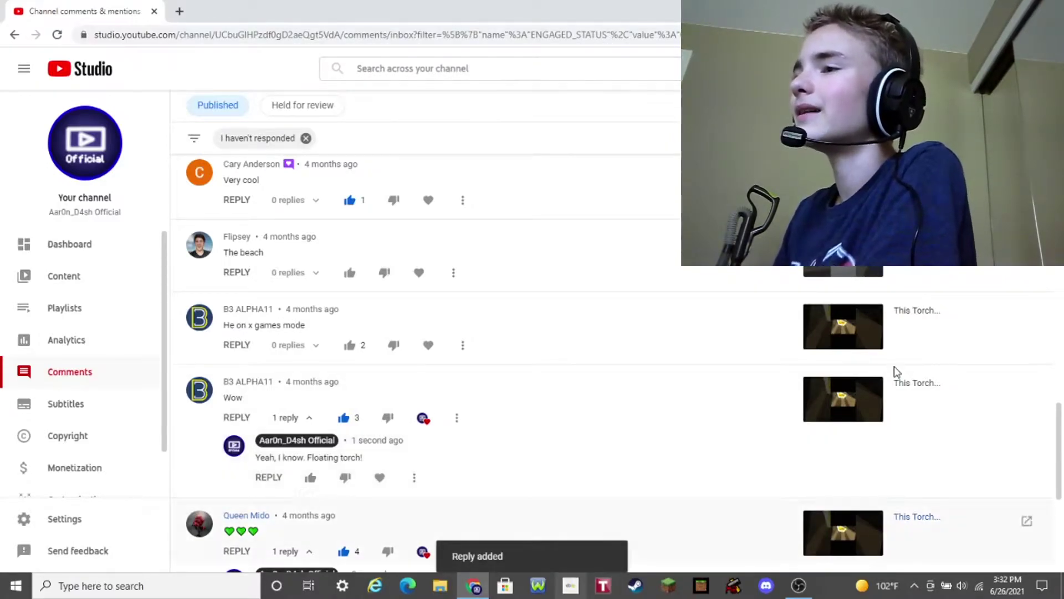
# Like and heart the 'He on x games mode' comment.
pyautogui.scroll(1, 629, 333)
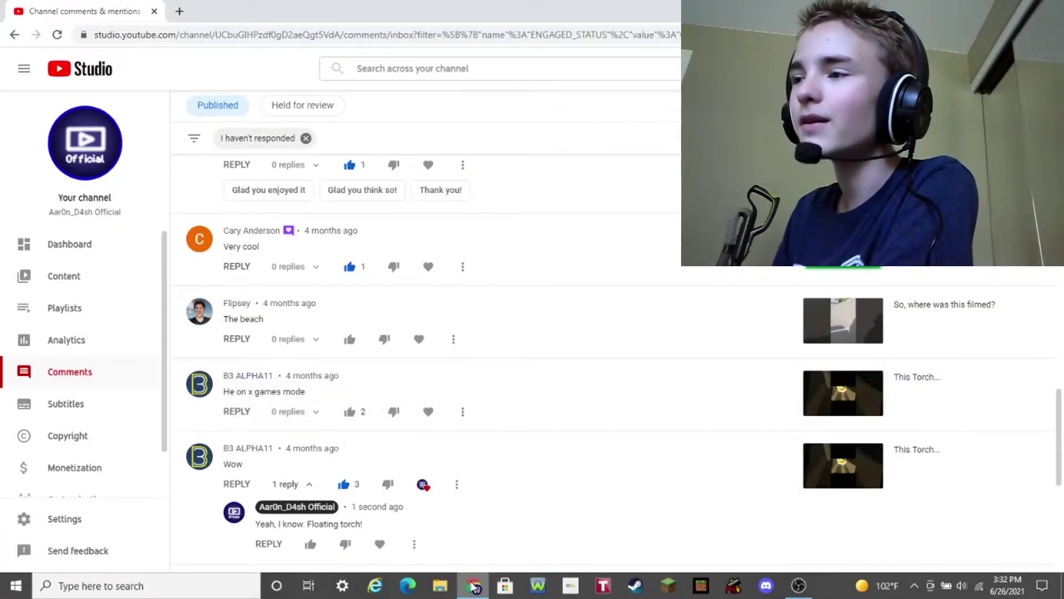
pyautogui.click(472, 587)
pyautogui.click(473, 587)
pyautogui.click(350, 411)
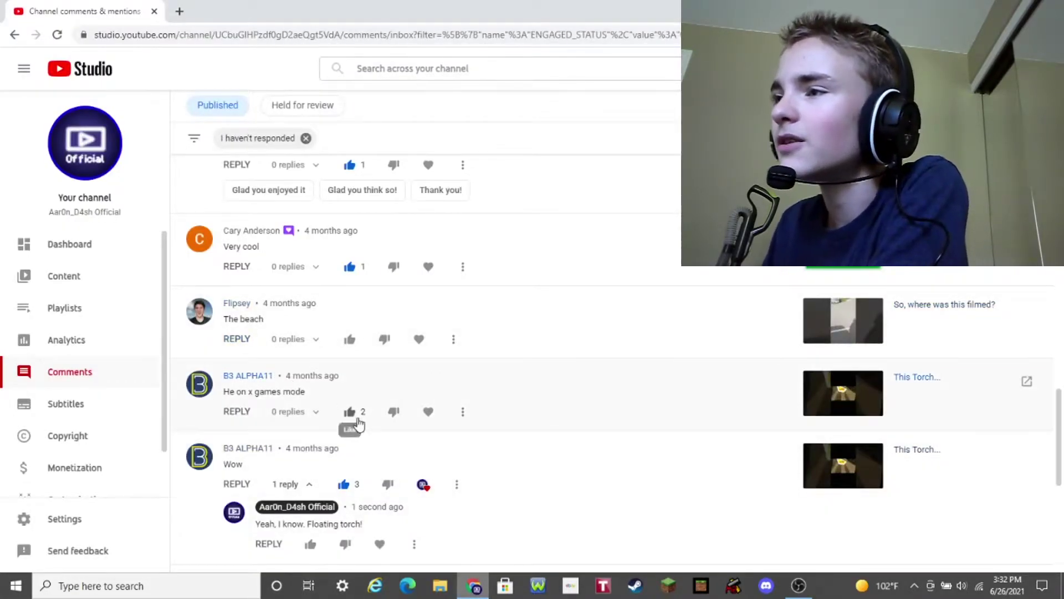
pyautogui.click(428, 412)
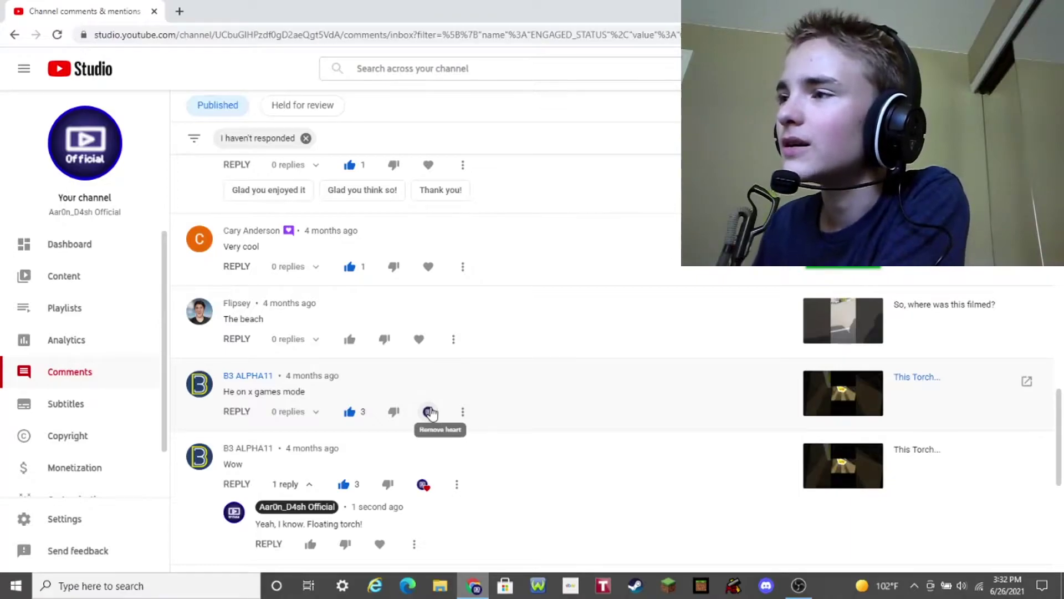
# Post the reply 'Yea, crazy.' to the 'He on x games mode' comment.
pyautogui.click(237, 412)
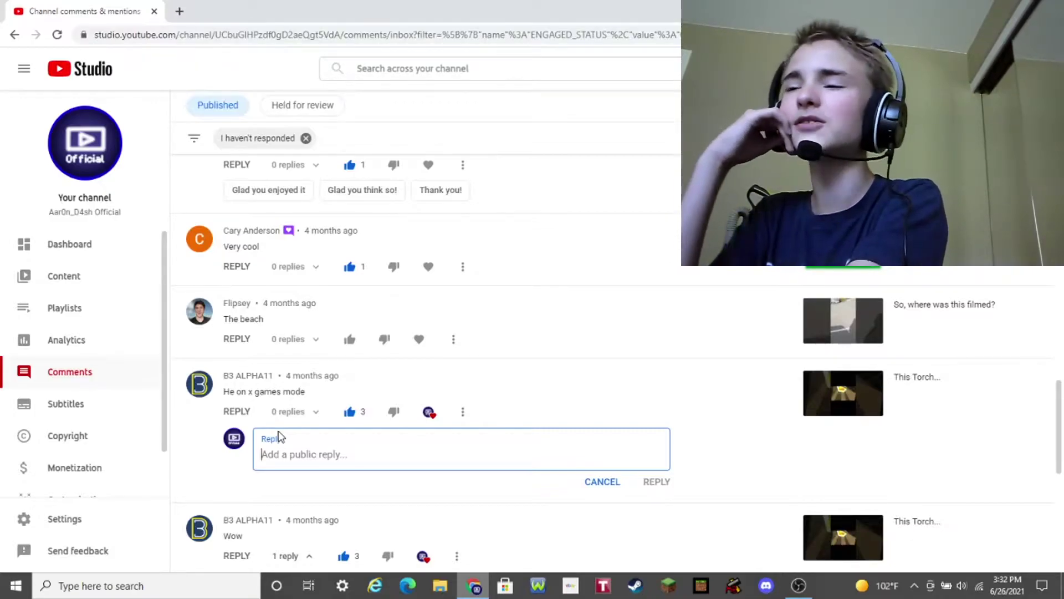
pyautogui.write('Yea, crazy')
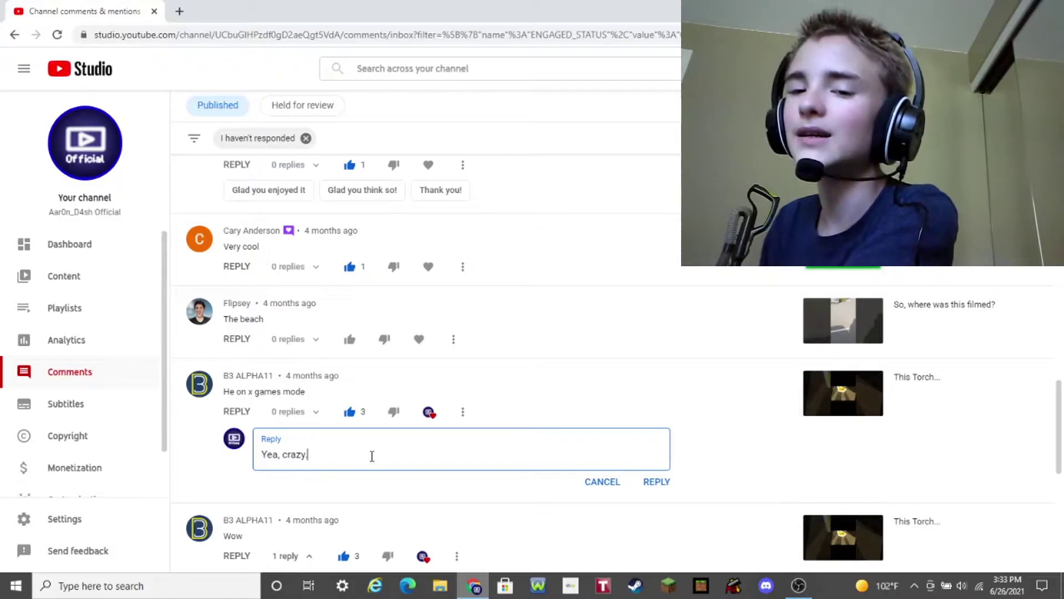
pyautogui.write('.')
pyautogui.click(657, 486)
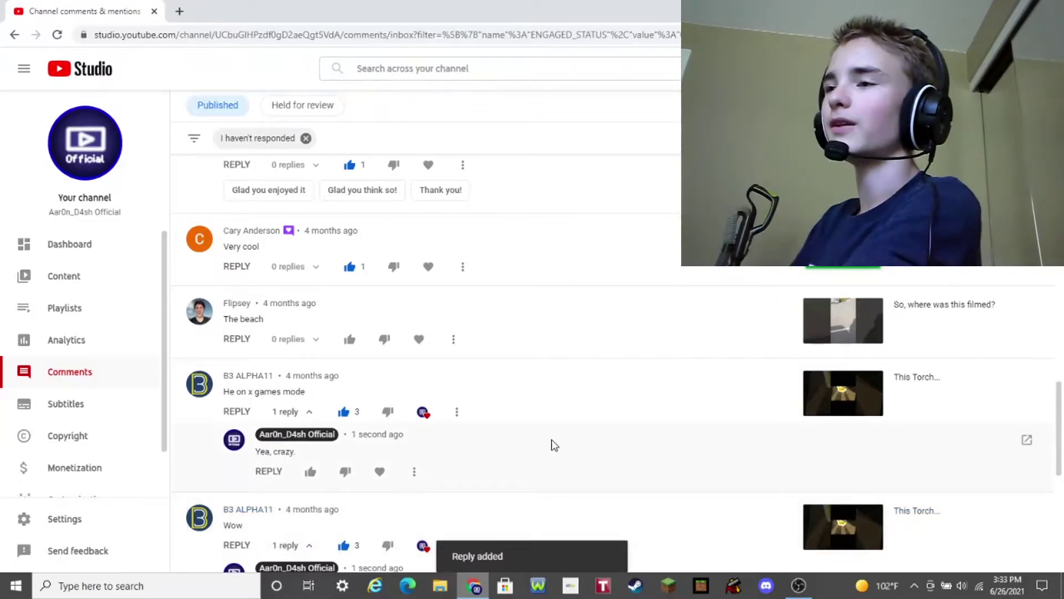
# Give 'The beach' comment a like and a creator heart.
pyautogui.scroll(1, 527, 361)
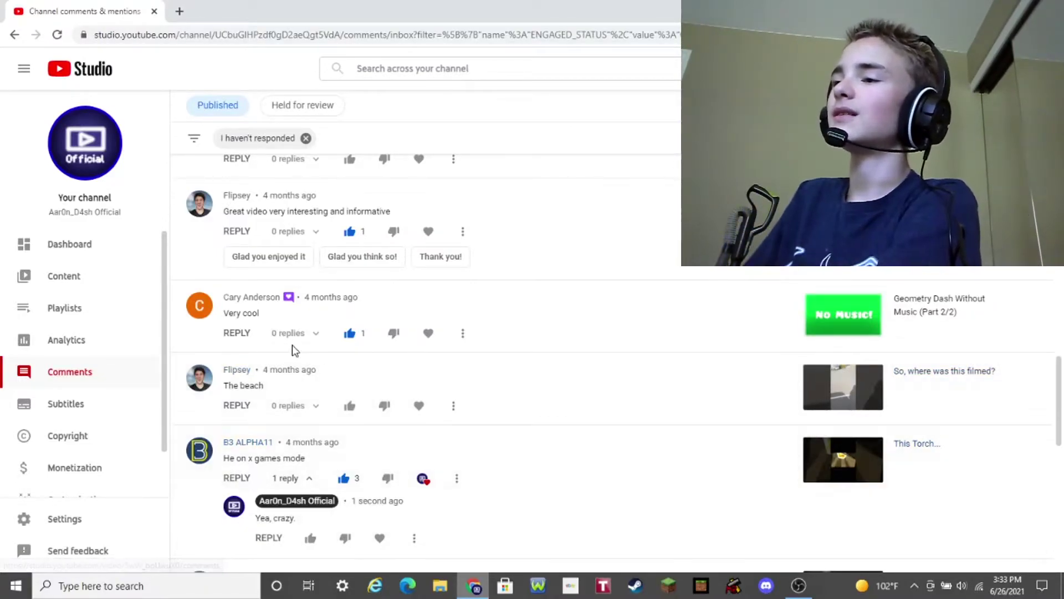
pyautogui.click(349, 405)
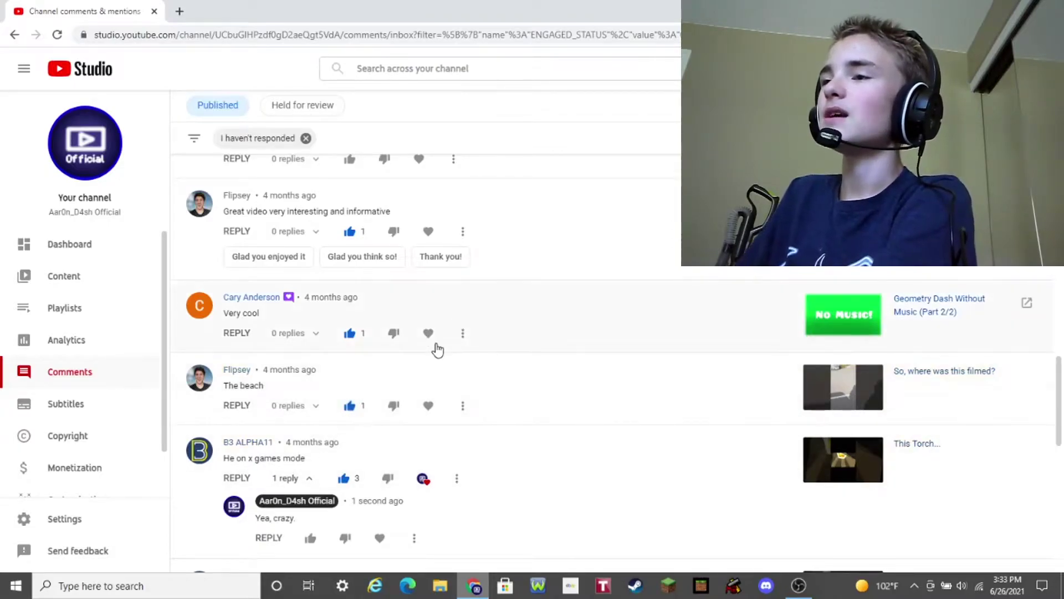
pyautogui.click(428, 405)
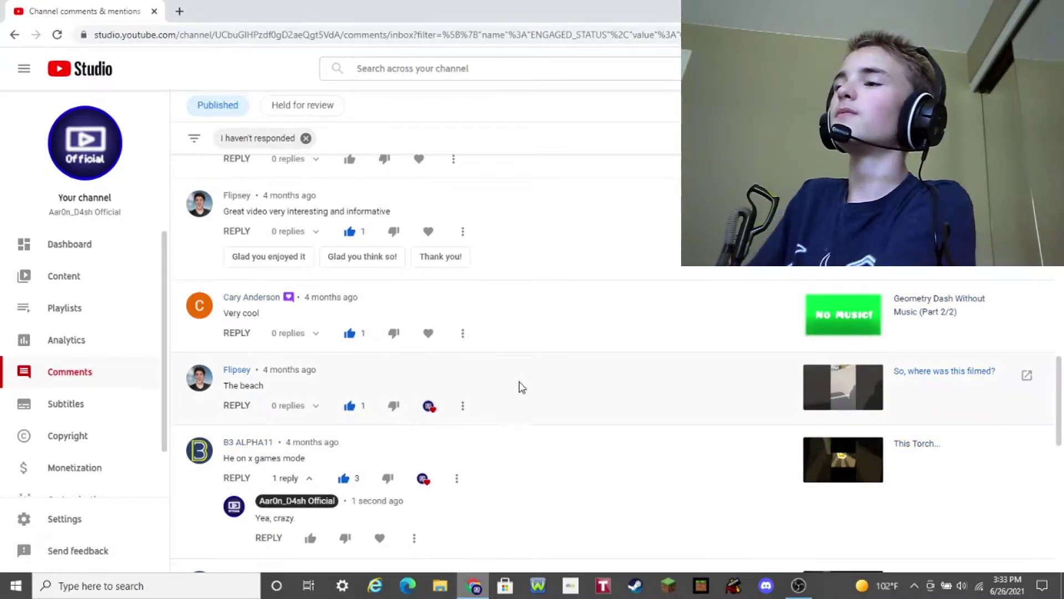
pyautogui.scroll(1, 278, 380)
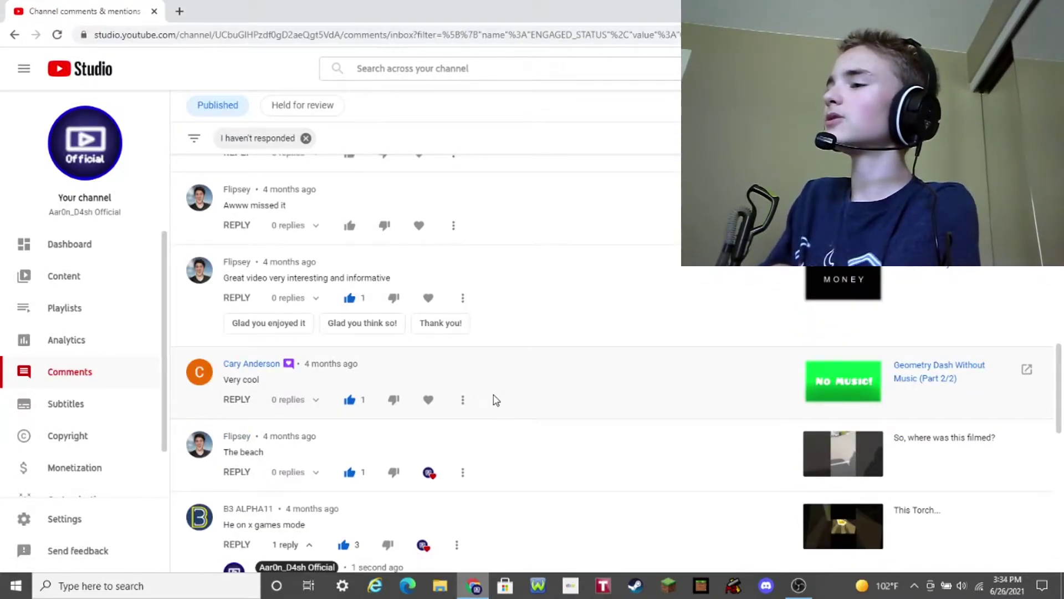
# Heart the 'Very cool' comment and post the reply 'Thanks!'.
pyautogui.click(434, 400)
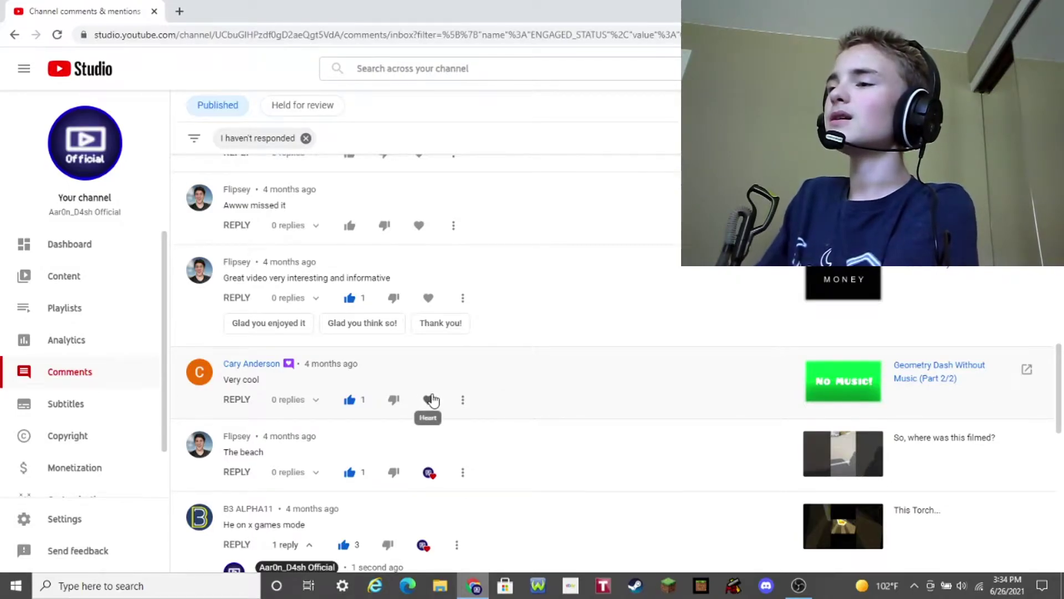
pyautogui.click(236, 406)
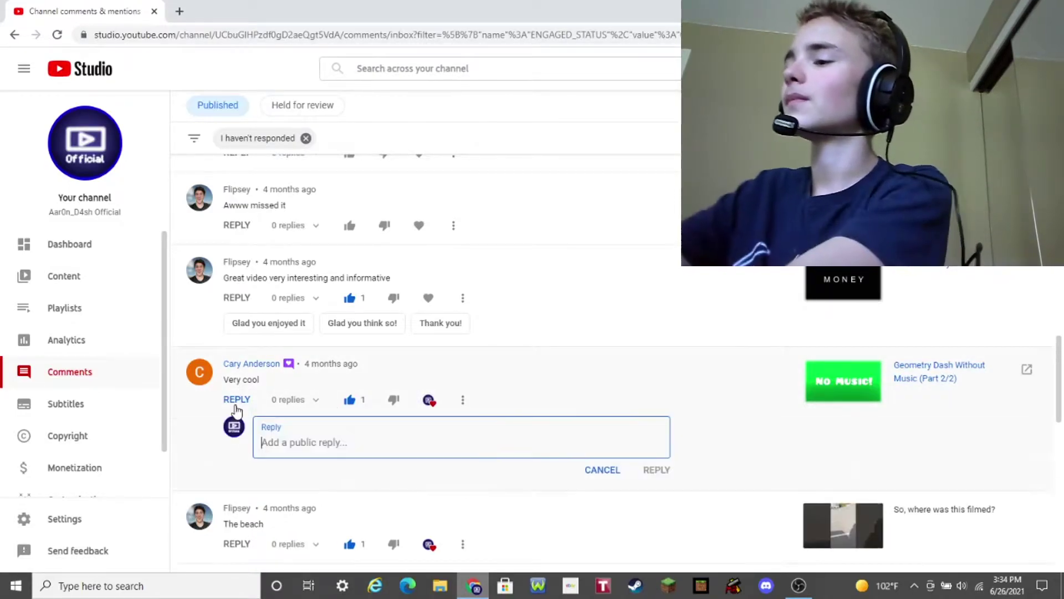
pyautogui.write('Thanks!')
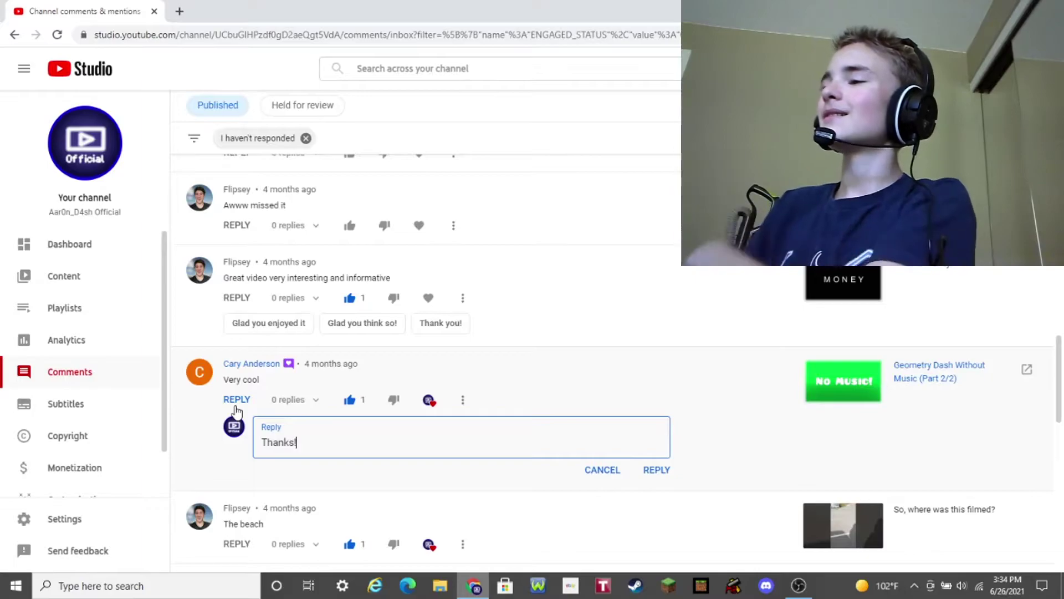
pyautogui.click(656, 470)
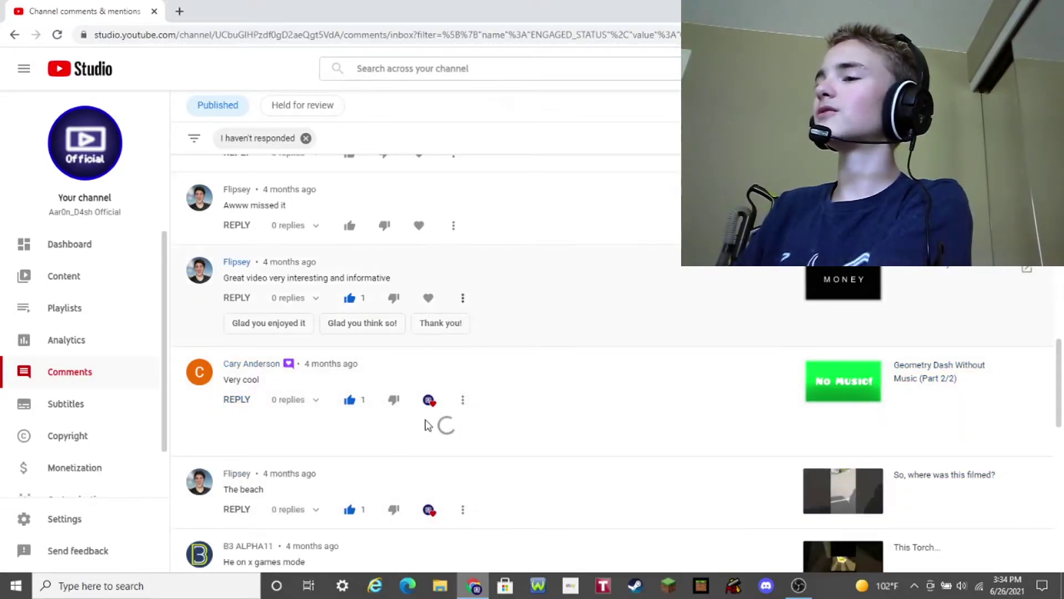
# Start an empty reply under 'The beach' comment.
pyautogui.scroll(-3, 239, 464)
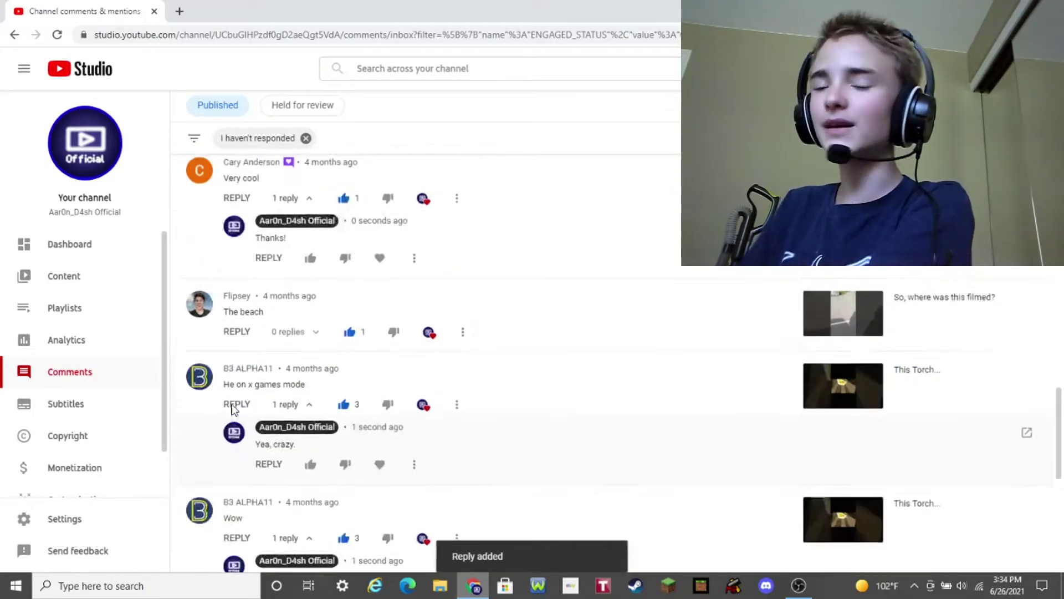
pyautogui.scroll(1, 231, 410)
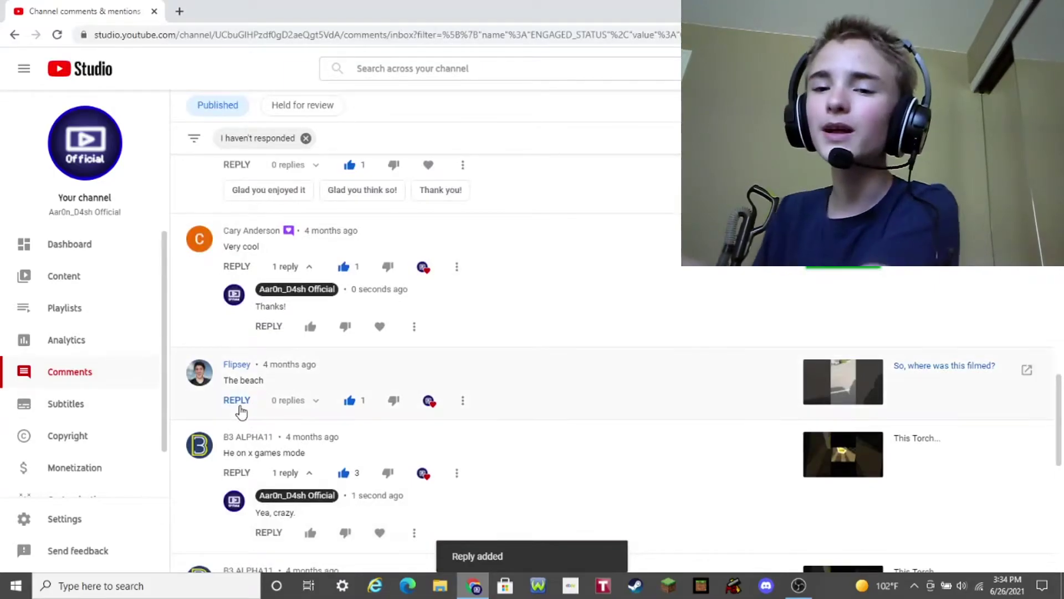
pyautogui.click(237, 405)
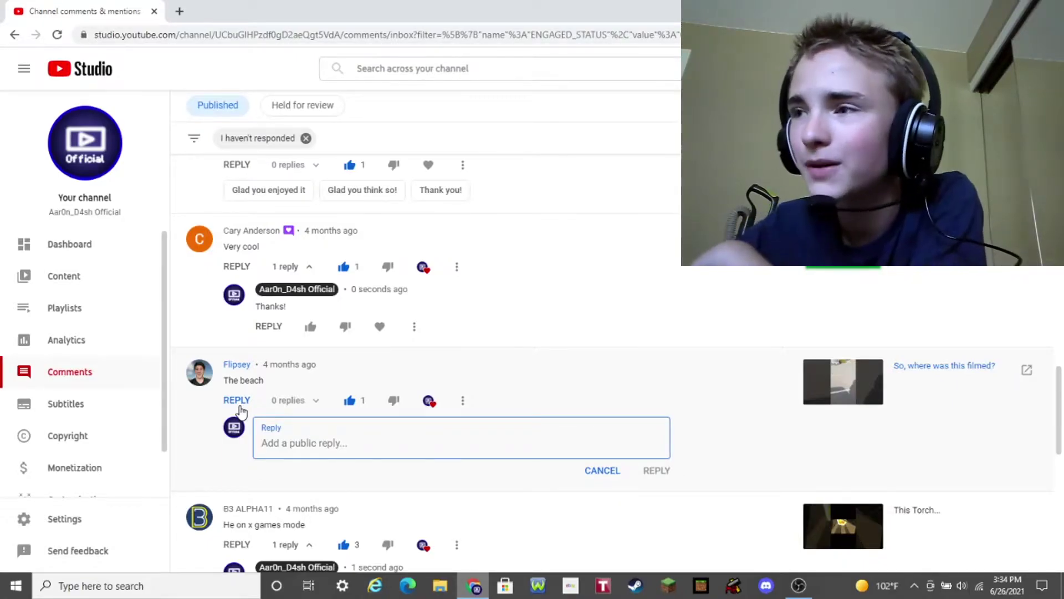
# Finish the reply 'Um, not correct. But kinda close!' under 'The beach' and post it.
pyautogui.write('Um, ')
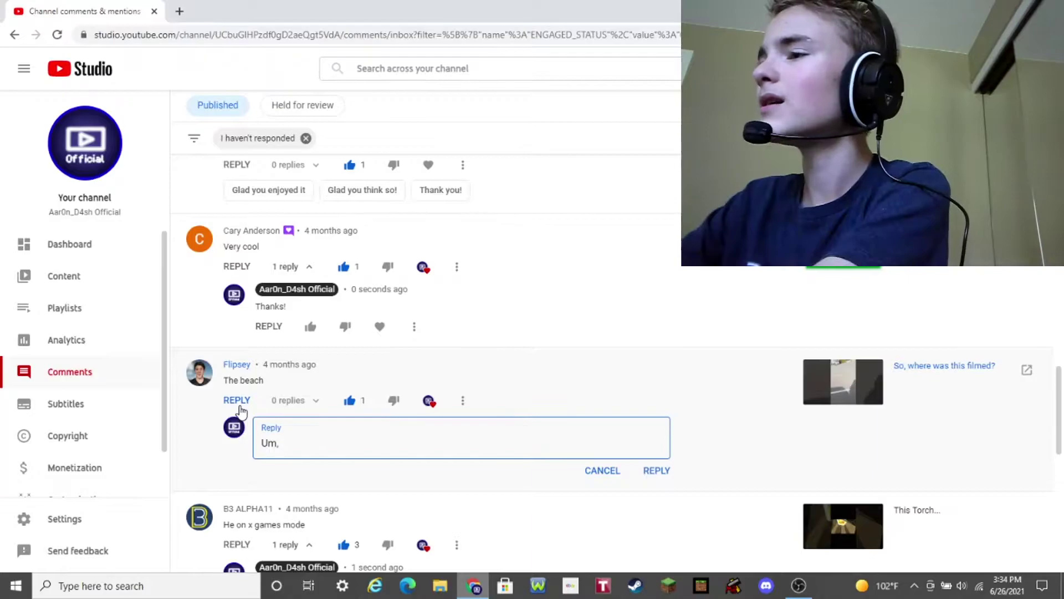
pyautogui.write('not correct. But kin')
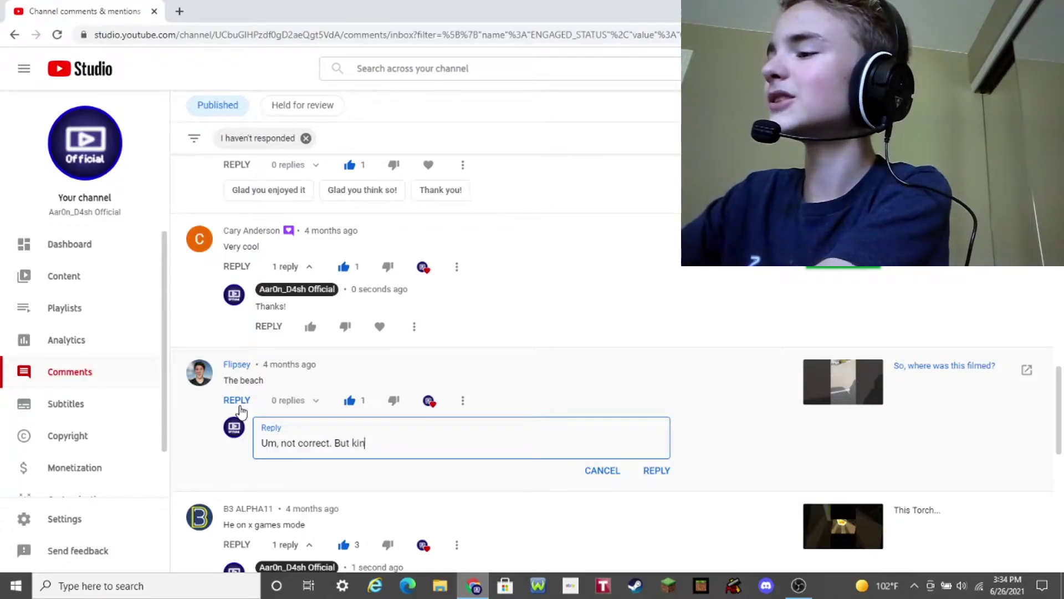
pyautogui.write('da close')
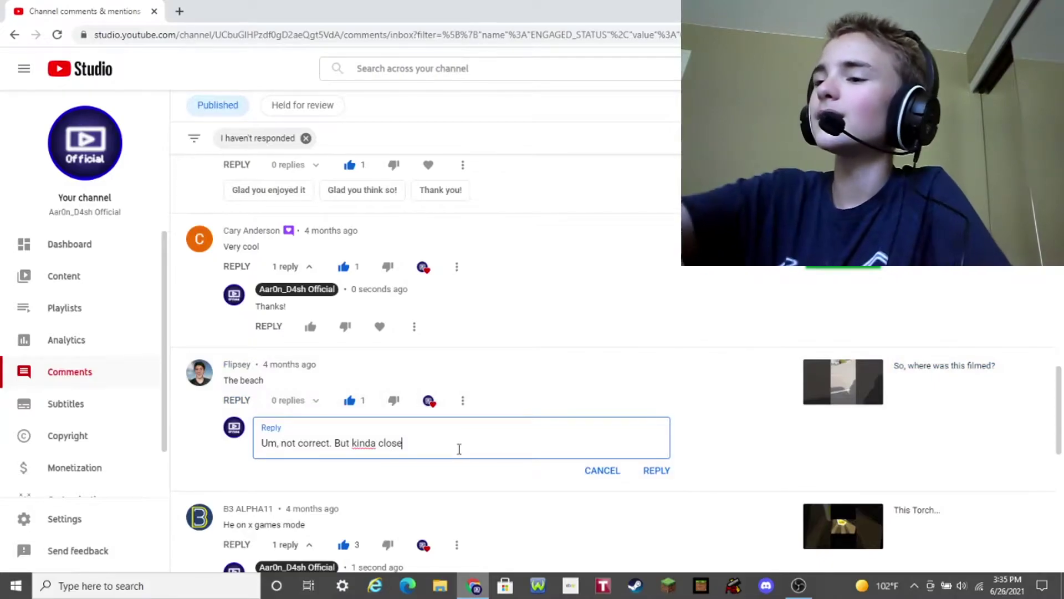
pyautogui.write('!')
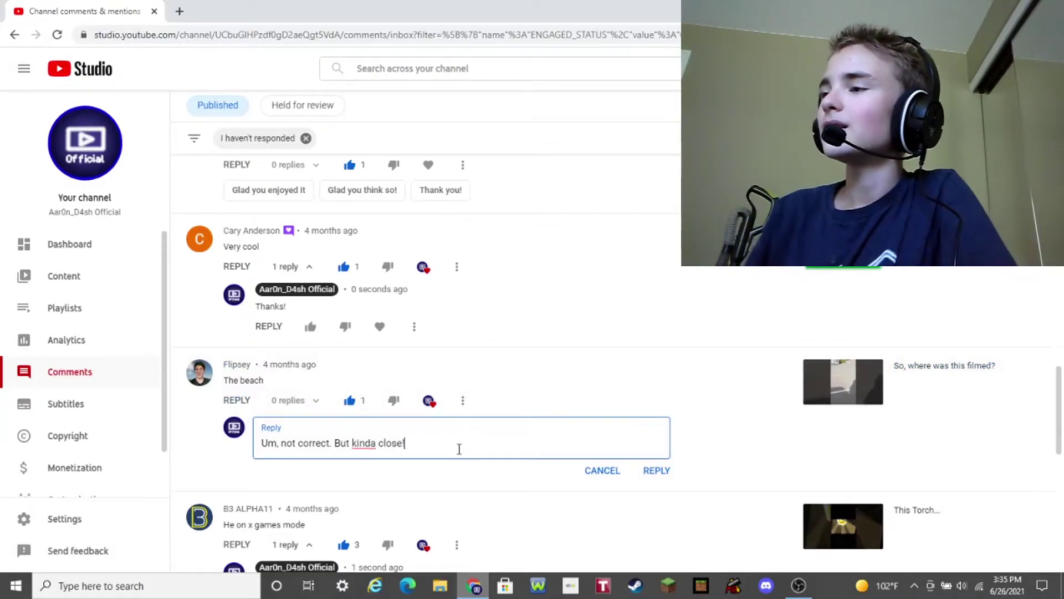
pyautogui.click(649, 474)
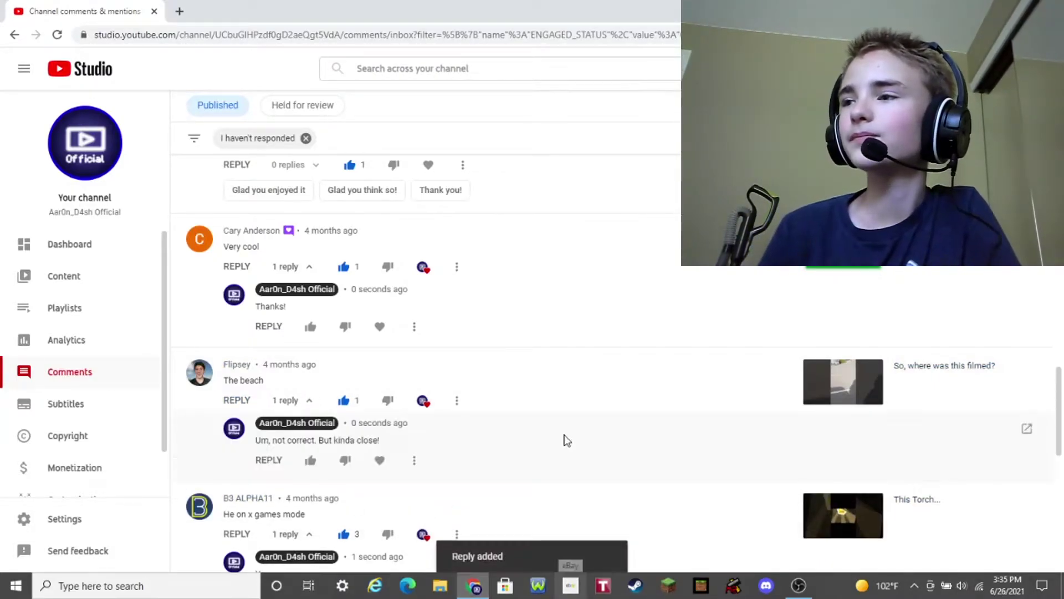
# Post the suggested 'Thank you!' reply to the interesting-and-informative comment and heart it.
pyautogui.scroll(1, 559, 400)
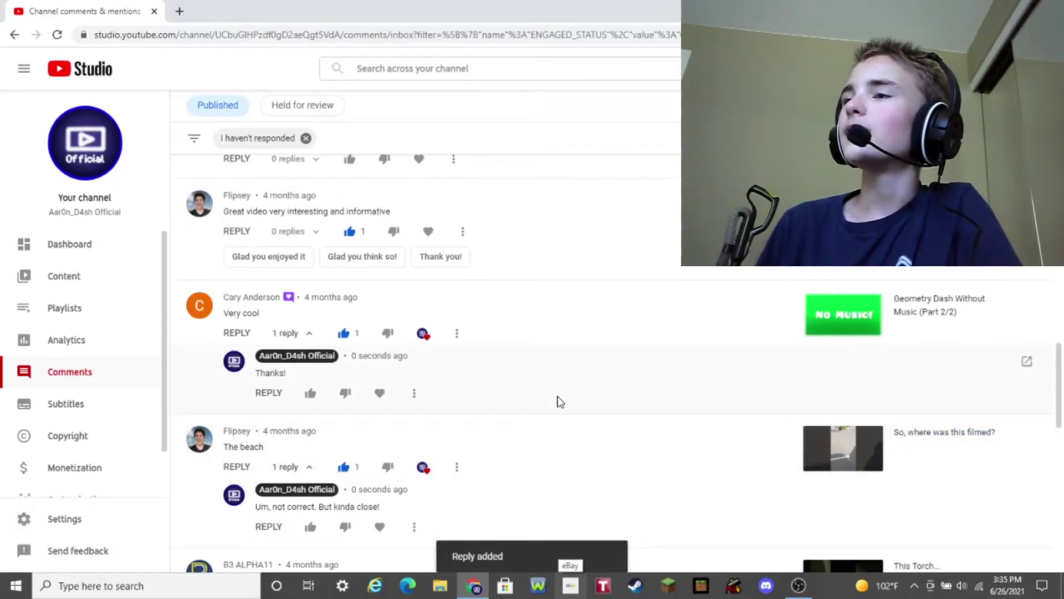
pyautogui.scroll(2, 560, 415)
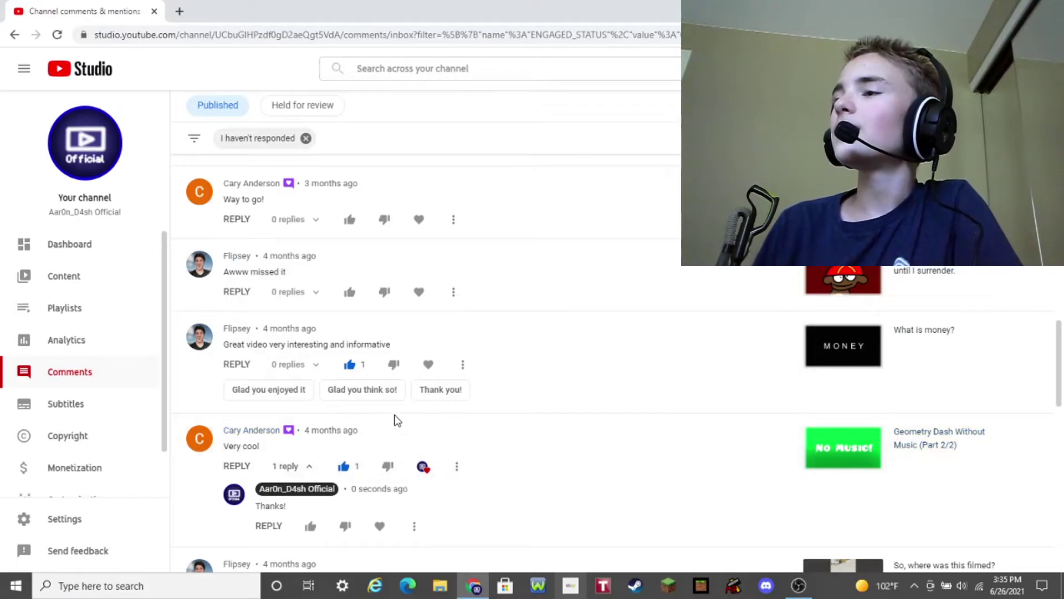
pyautogui.click(442, 396)
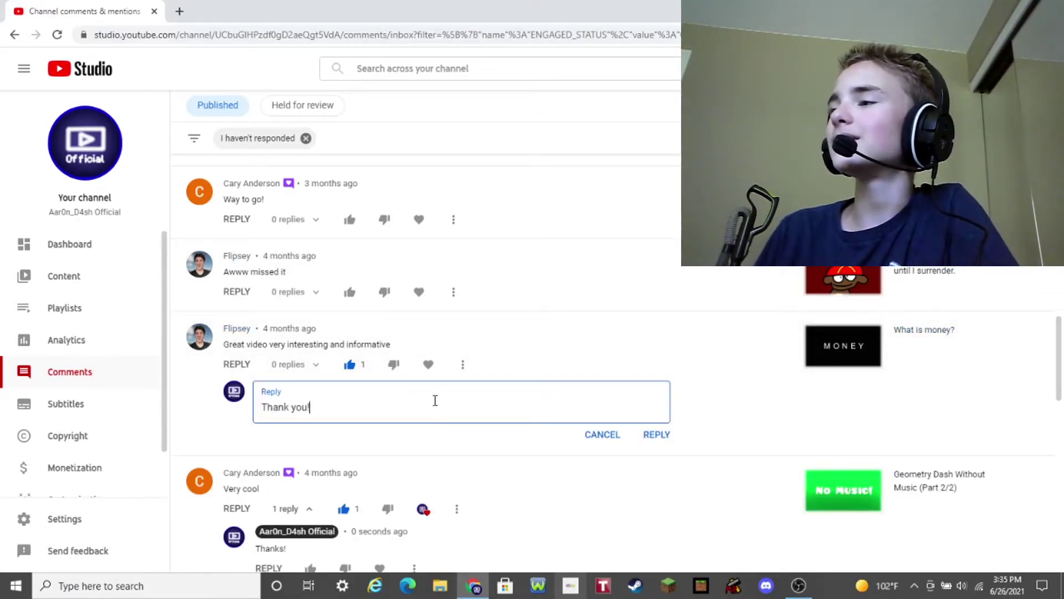
pyautogui.click(656, 435)
pyautogui.click(422, 364)
# Start a reply to 'Awww missed it', then clear and discard the draft.
pyautogui.scroll(1, 551, 385)
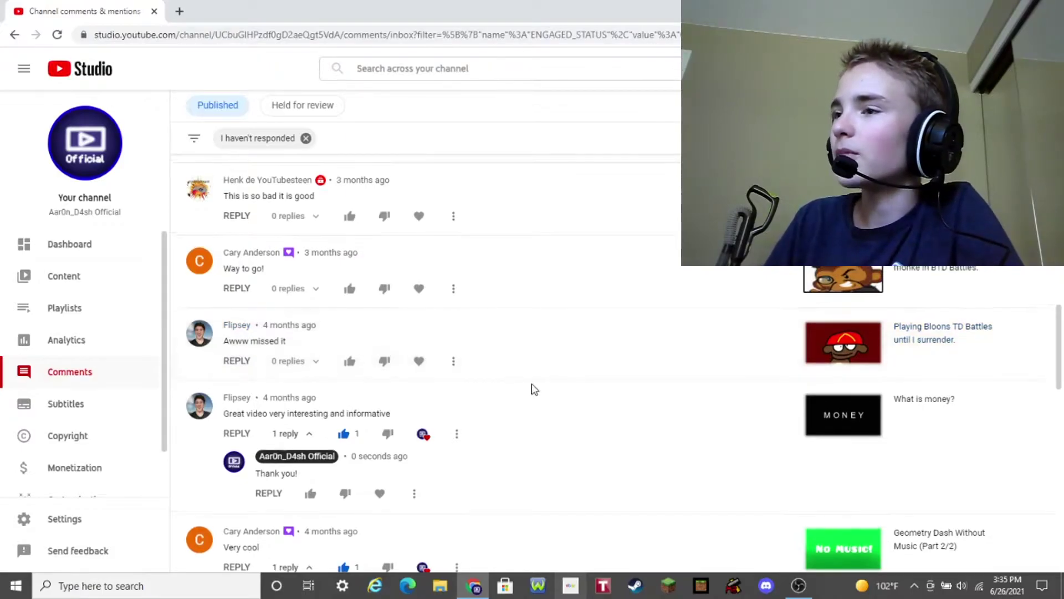
pyautogui.scroll(1, 524, 382)
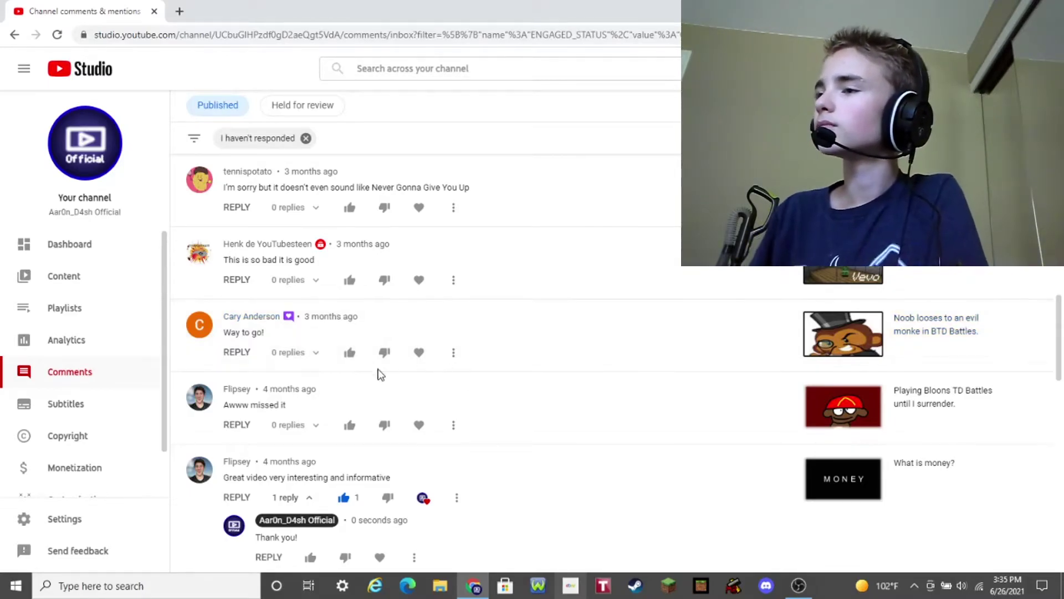
pyautogui.scroll(-1, 392, 394)
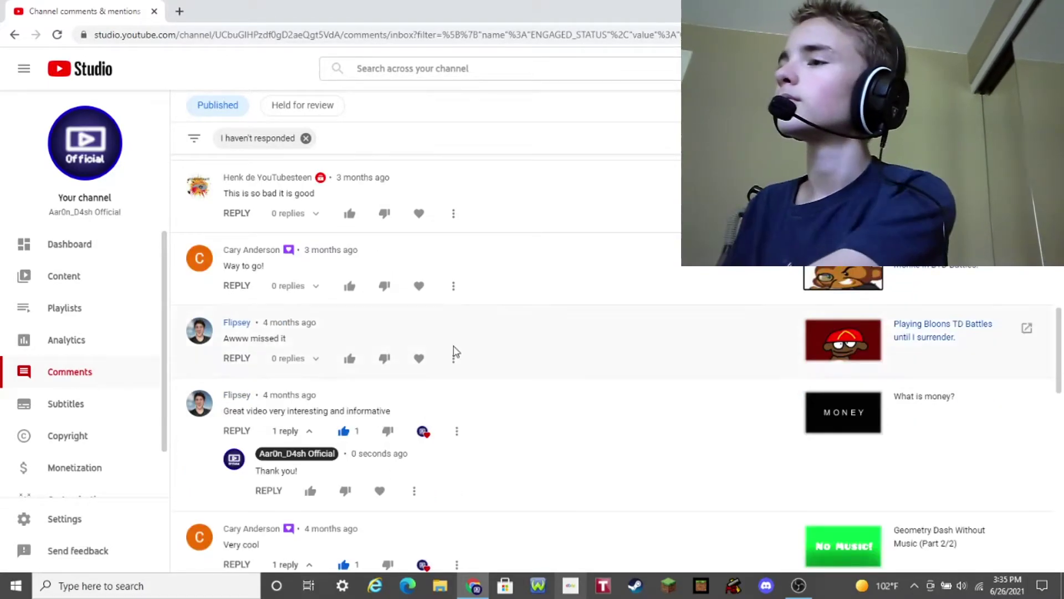
pyautogui.click(236, 359)
pyautogui.write('It')
pyautogui.press('BackSpace')
pyautogui.press('BackSpace')
pyautogui.click(602, 427)
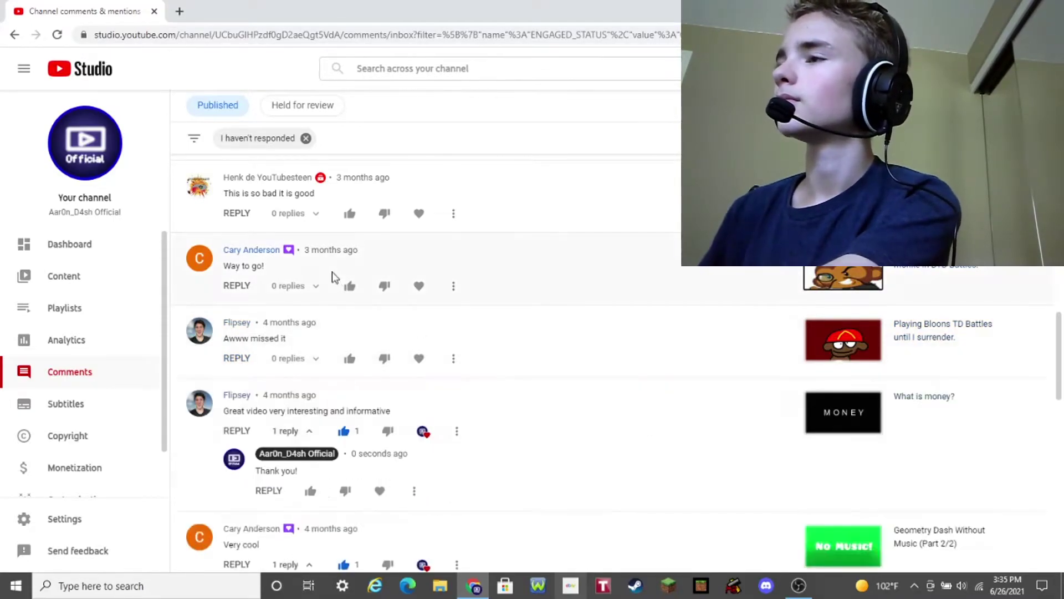
# Like and heart the 'Way to go!' comment and start a reply to it.
pyautogui.click(349, 285)
pyautogui.click(429, 285)
pyautogui.click(237, 285)
# Post 'Oh yeah!' under 'Way to go!'; reply 'Yeah sorry, I suck at note blocks in Minecraft.' and like it.
pyautogui.write('Oh yeah!')
pyautogui.click(657, 355)
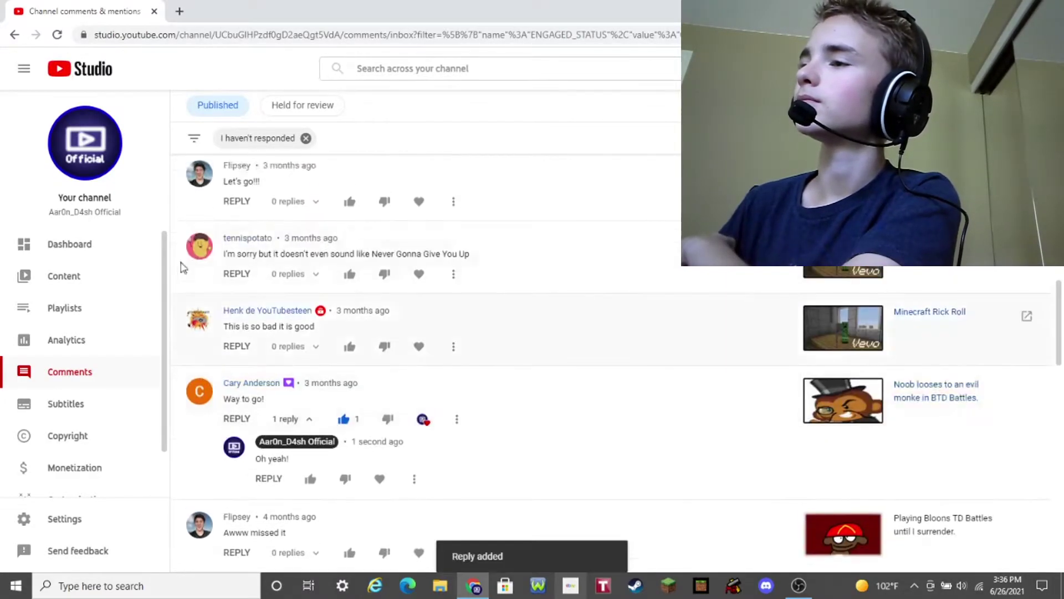
pyautogui.scroll(1, 270, 426)
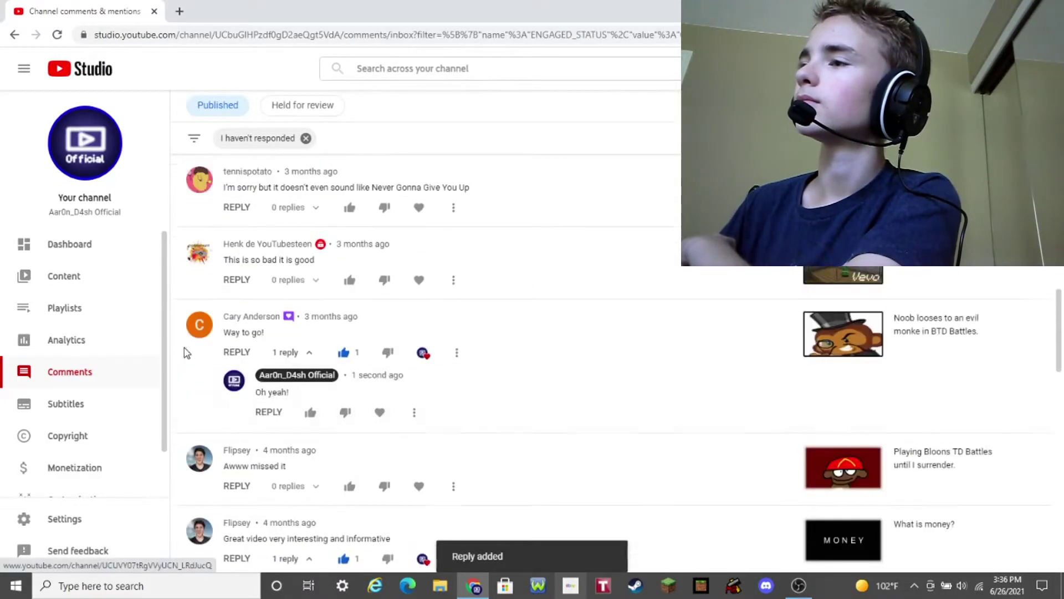
pyautogui.click(237, 280)
pyautogui.write('Yeah so')
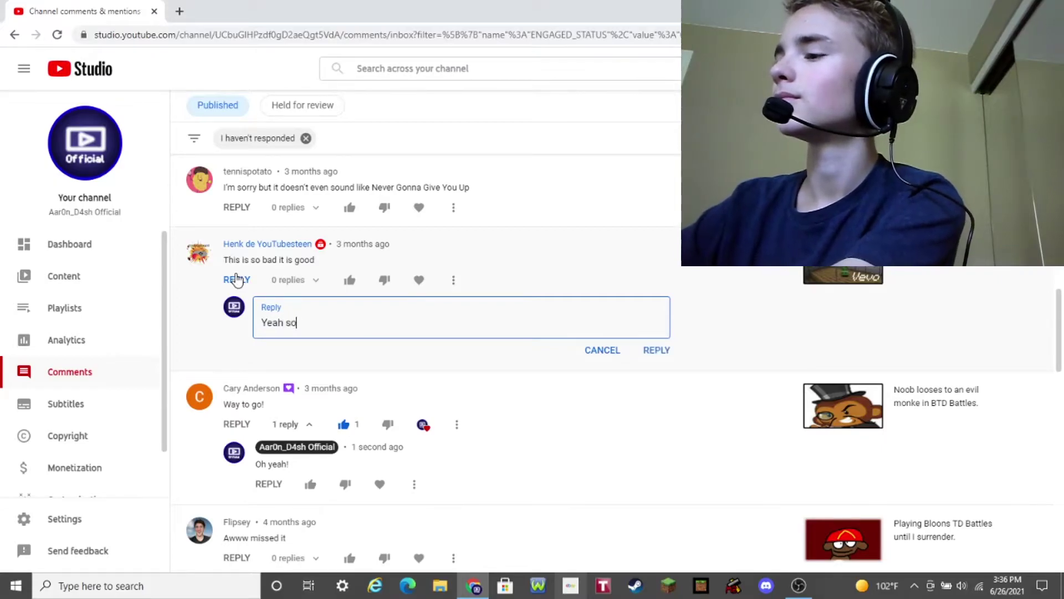
pyautogui.write('rry, I suck at note blocks in Minecraft.')
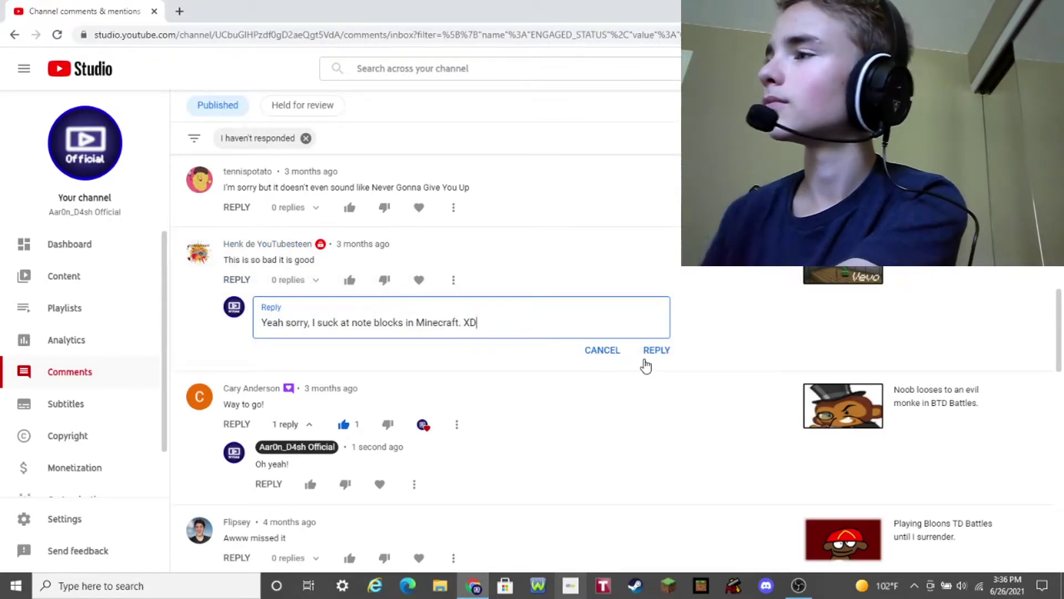
pyautogui.click(652, 356)
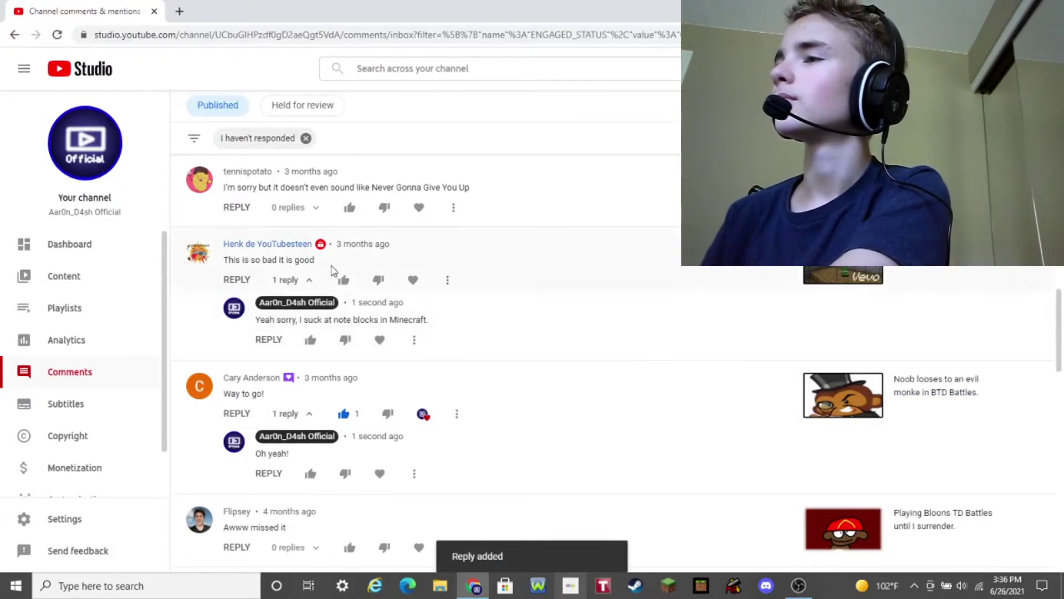
pyautogui.click(344, 279)
# Like the Rick Roll comment and reply 'It's ok, I just suck at note blocks lol.'.
pyautogui.scroll(2, 344, 284)
pyautogui.click(348, 351)
pyautogui.click(235, 340)
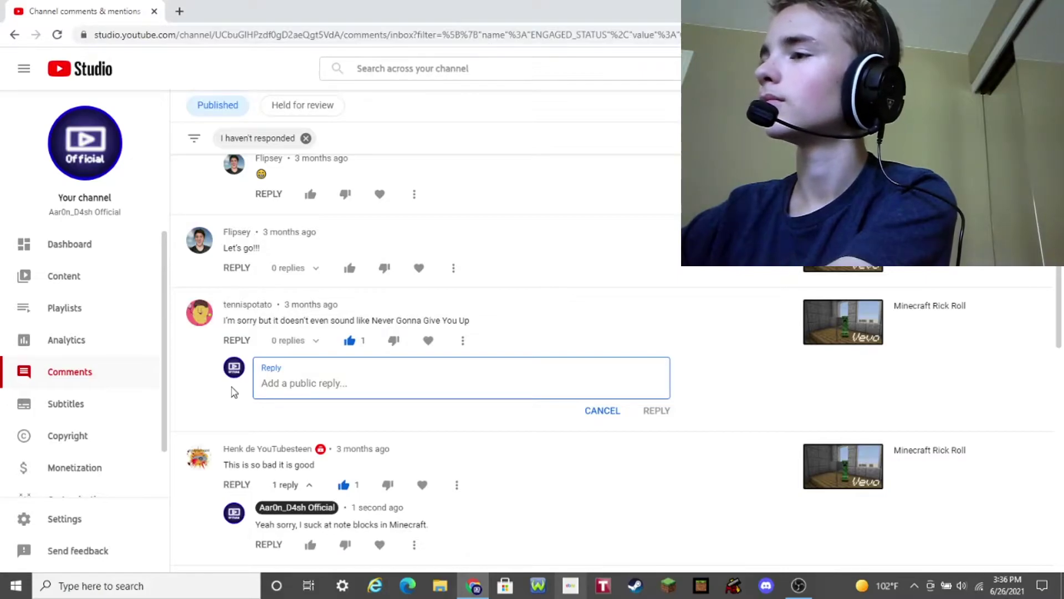
pyautogui.write('It')
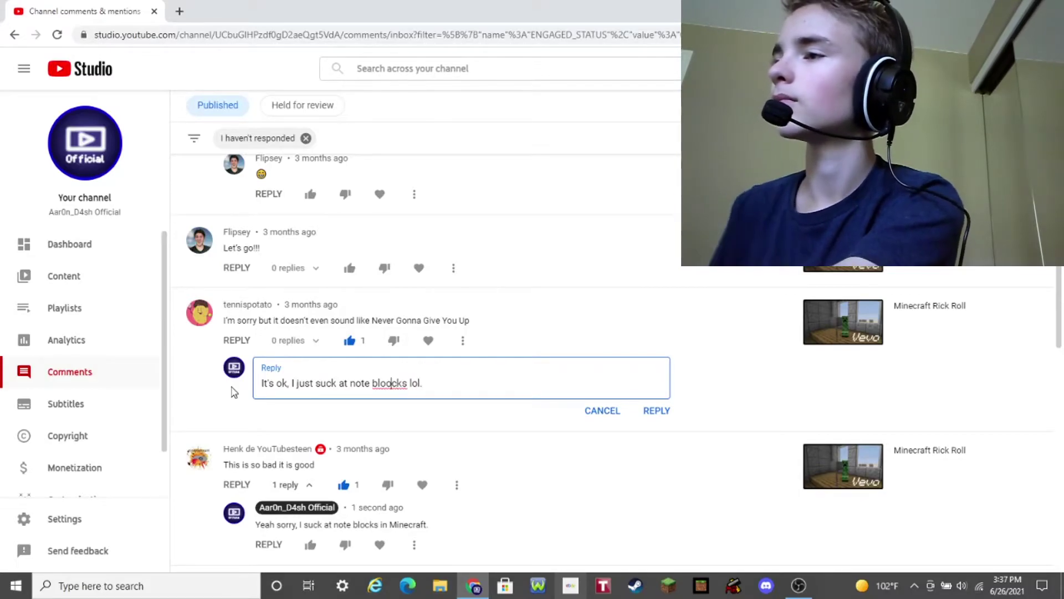
pyautogui.press('BackSpace')
pyautogui.scroll(-1, 423, 398)
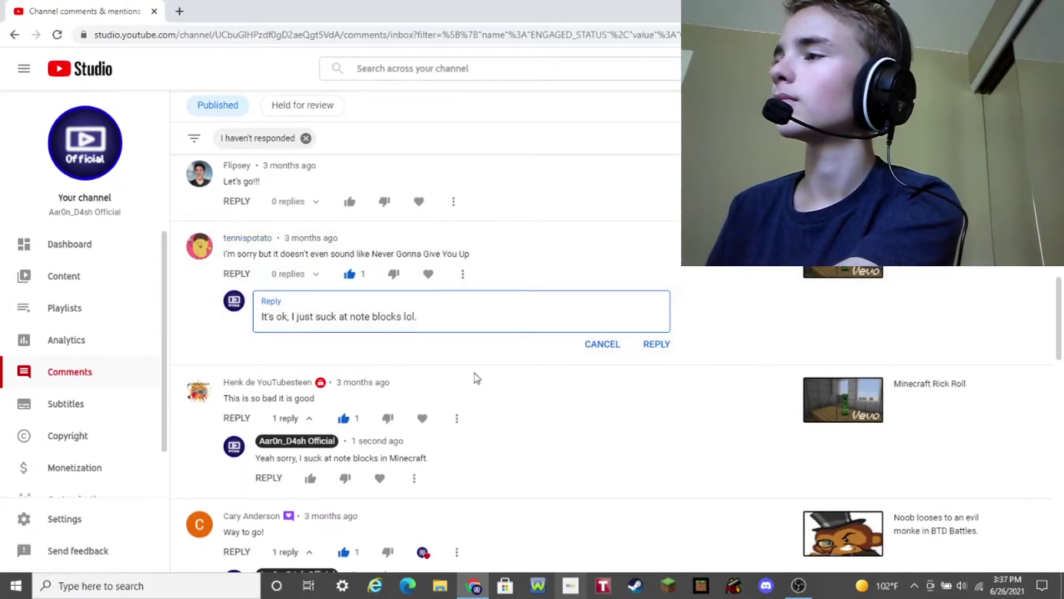
pyautogui.click(657, 343)
# Reply 'Oh well, maybe next time' to the 'Awww missed it' comment.
pyautogui.scroll(-3, 527, 337)
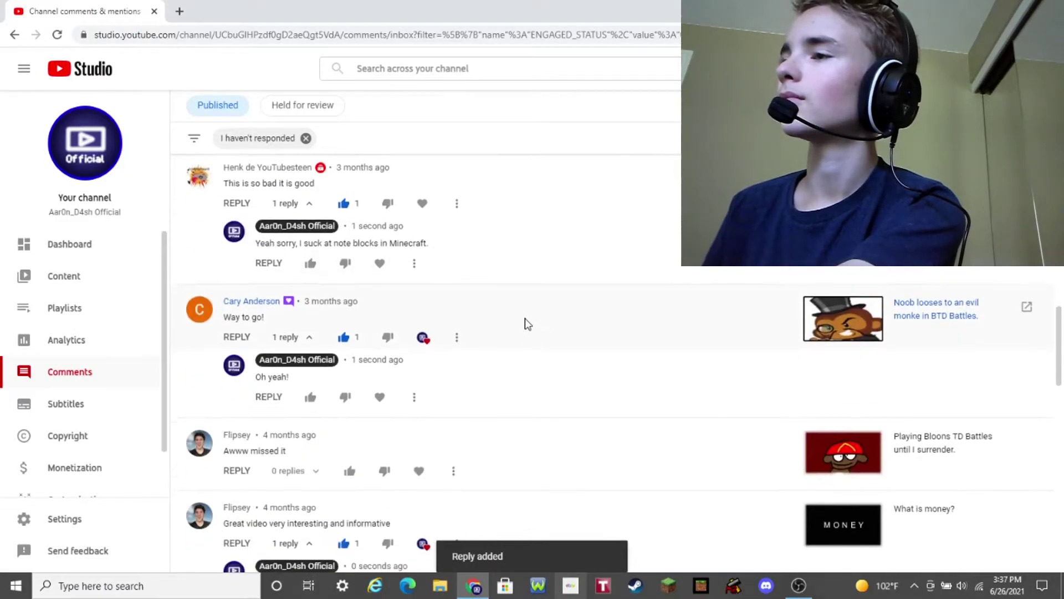
pyautogui.scroll(-2, 524, 324)
pyautogui.click(236, 342)
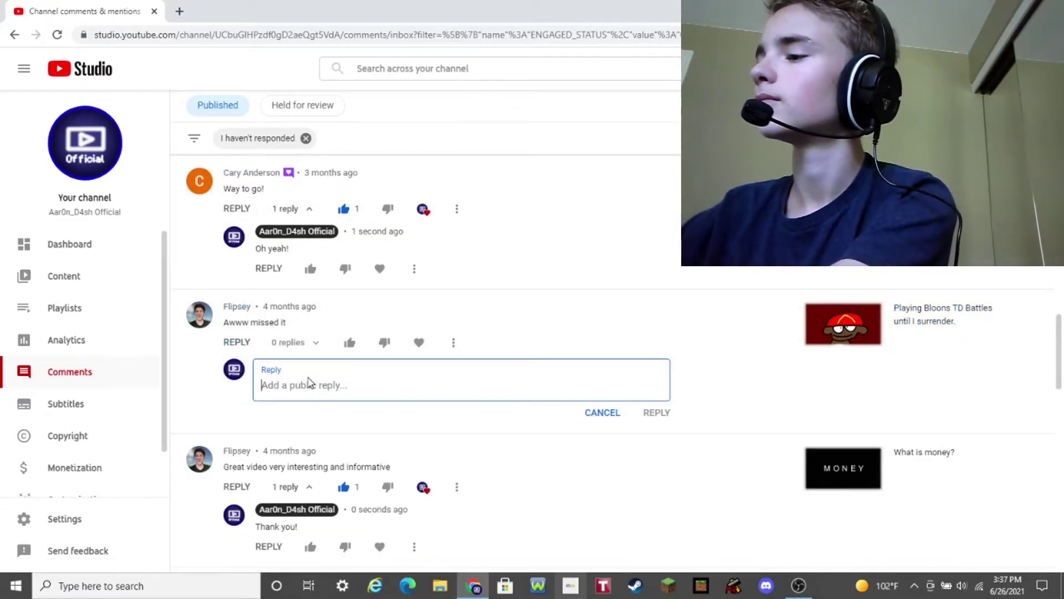
pyautogui.write('Oh well, maybe next time.')
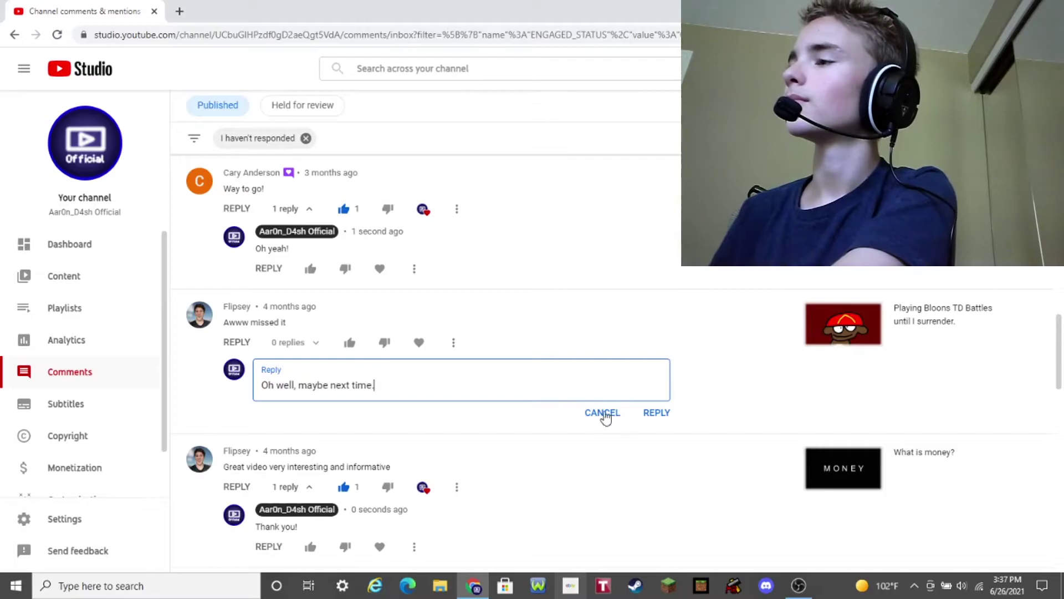
pyautogui.click(656, 413)
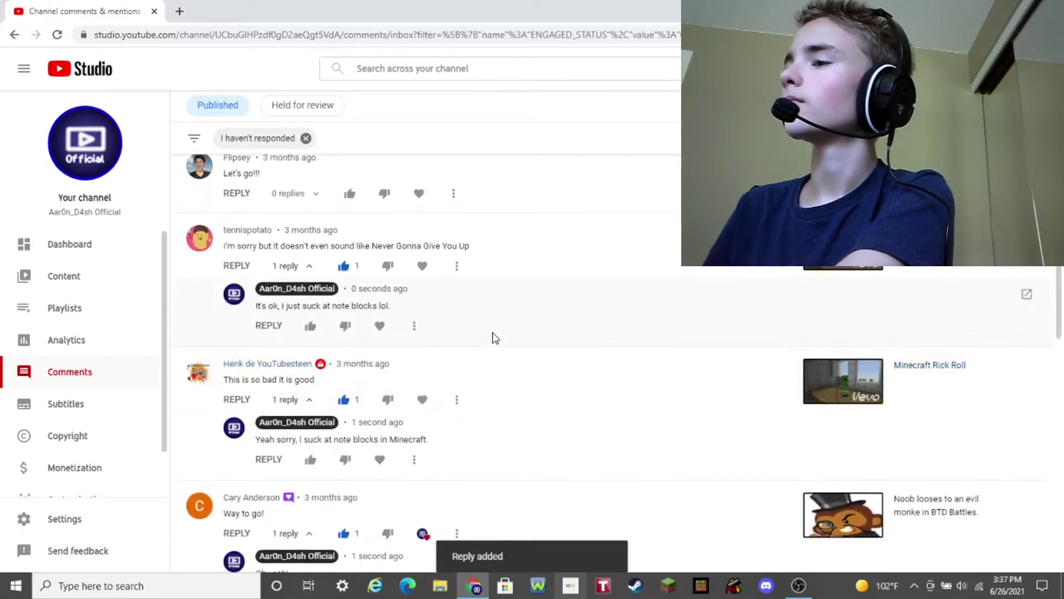
pyautogui.scroll(6, 488, 354)
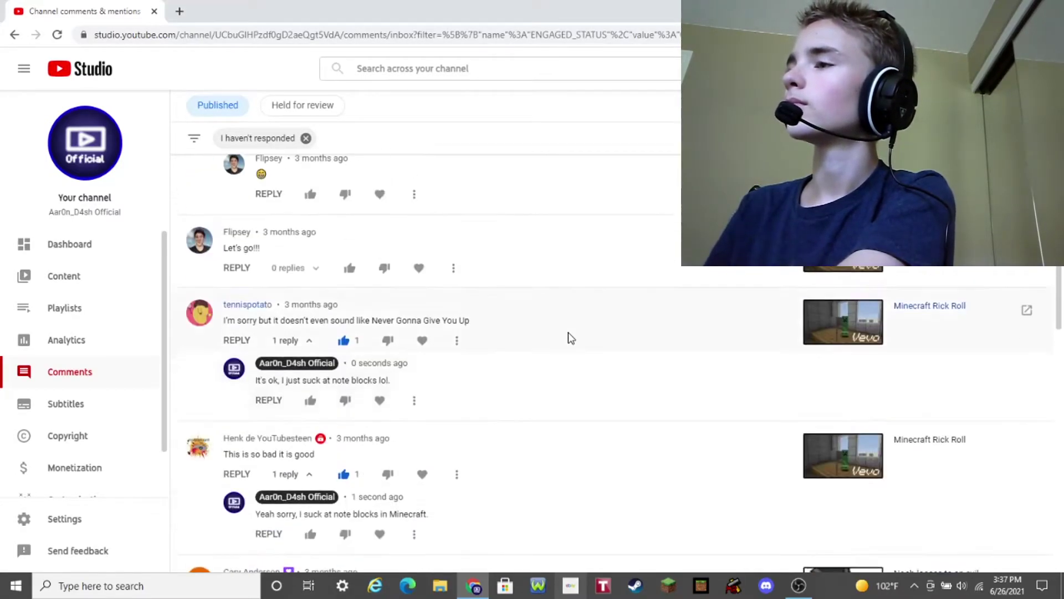
# Reply with a grinning emoji to the emoji-only comment, then like and heart it.
pyautogui.scroll(1, 331, 308)
pyautogui.click(237, 268)
pyautogui.press('super+period')
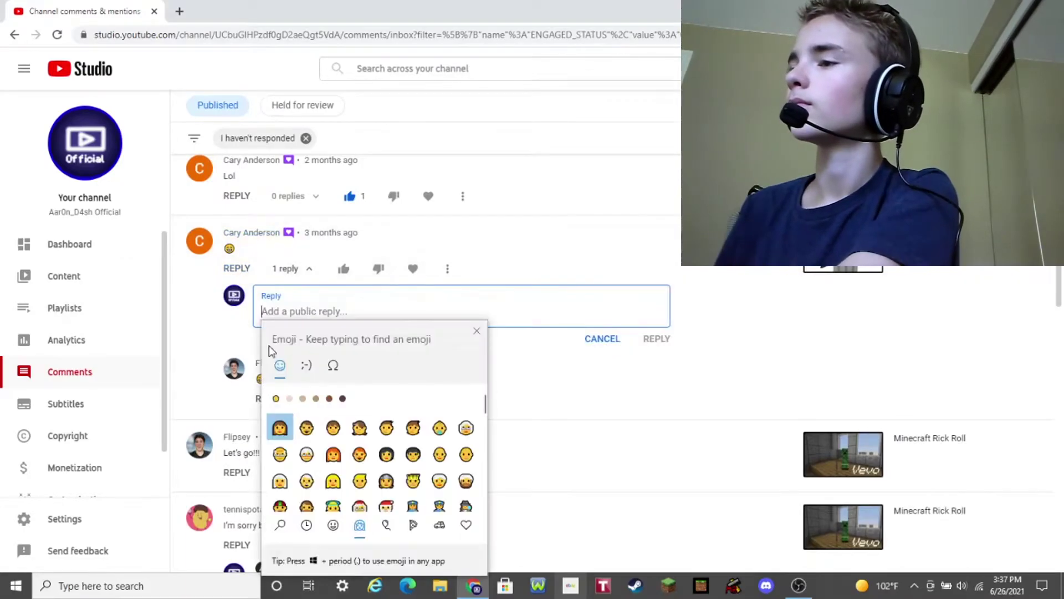
pyautogui.scroll(2, 287, 483)
pyautogui.click(306, 397)
pyautogui.click(657, 339)
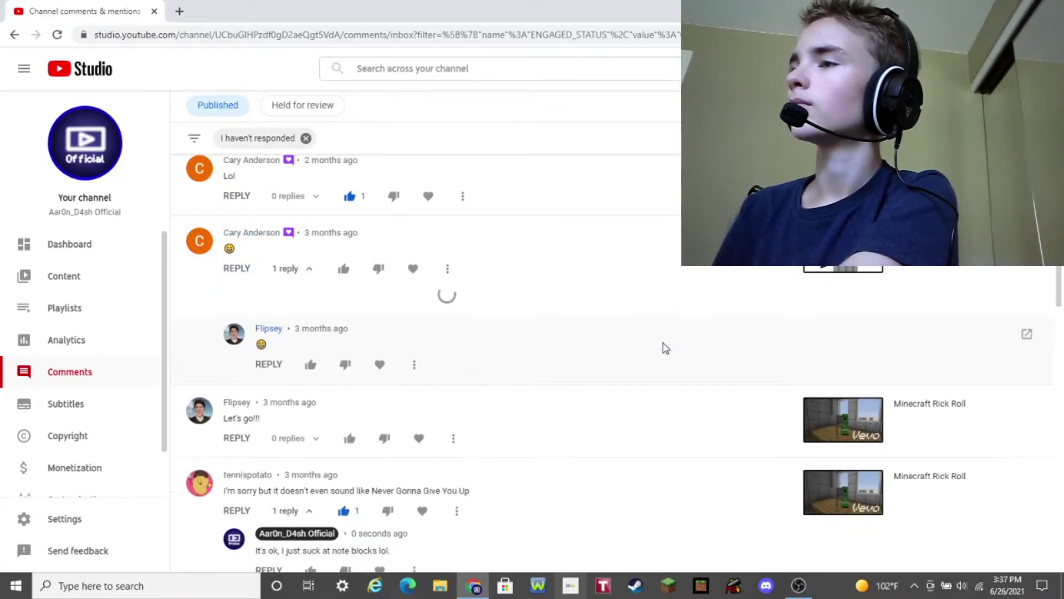
pyautogui.click(349, 268)
pyautogui.click(428, 268)
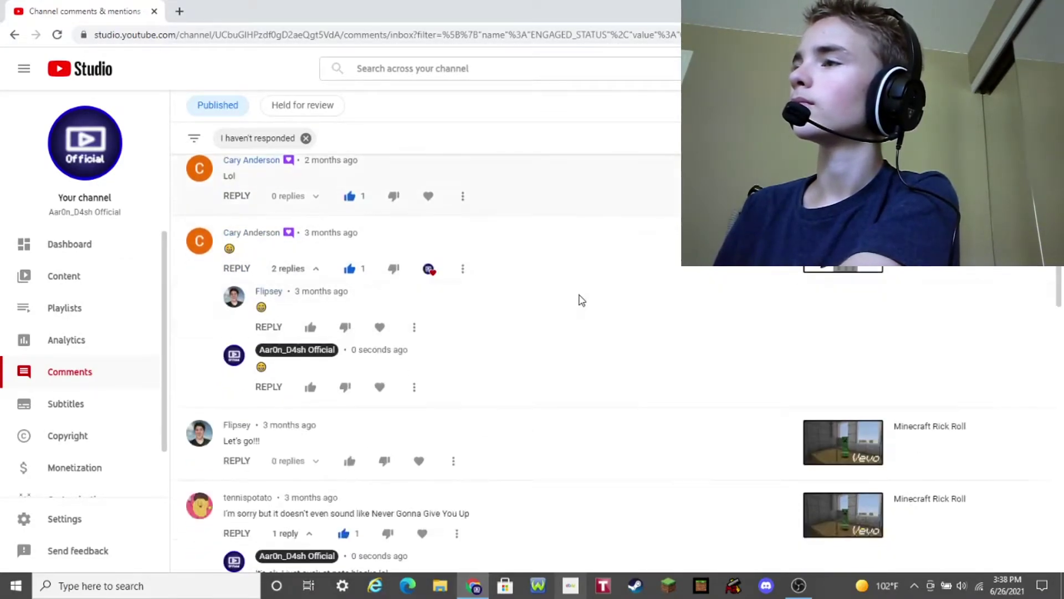
# Reply 'haha' to 'Lol' and heart it; reply 'Hmm...' to the two-month-old emoji comment, liking and hearting it.
pyautogui.click(236, 196)
pyautogui.write('haha')
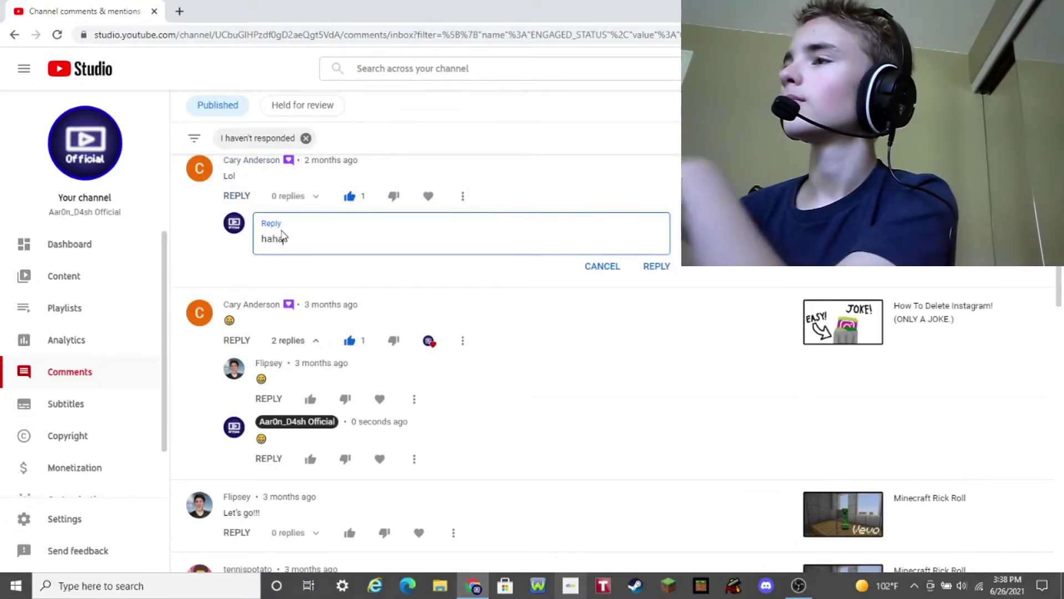
pyautogui.click(657, 266)
pyautogui.scroll(3, 546, 301)
pyautogui.click(422, 395)
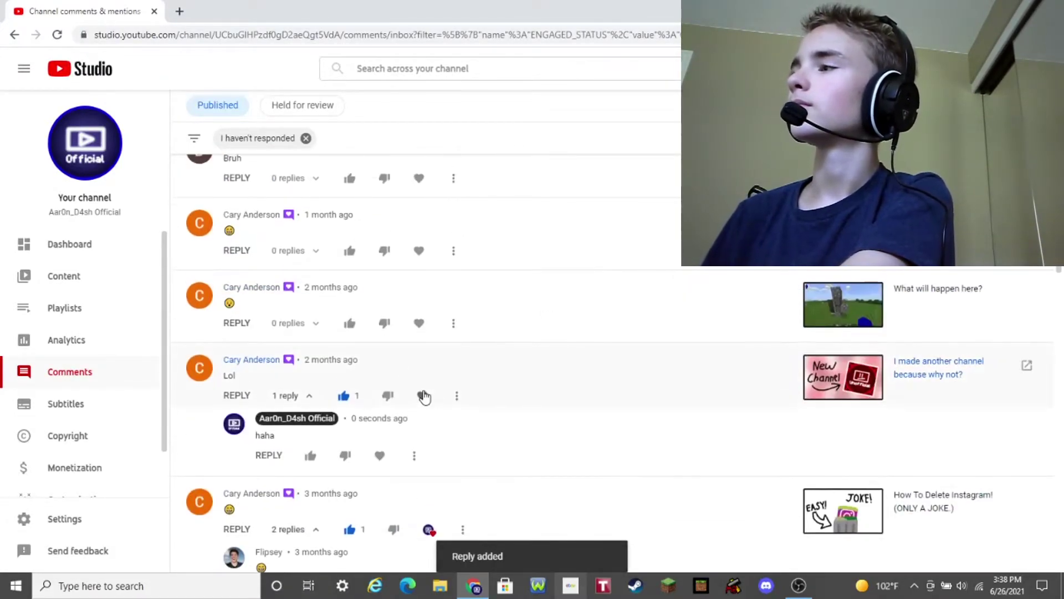
pyautogui.click(237, 322)
pyautogui.write('Hmm...')
pyautogui.click(656, 393)
pyautogui.click(343, 323)
pyautogui.click(424, 324)
# Reply 'Aw yeah.!!' to 'Let's go!!!', then like and heart it.
pyautogui.scroll(-3, 469, 345)
pyautogui.scroll(-2, 469, 345)
pyautogui.click(236, 450)
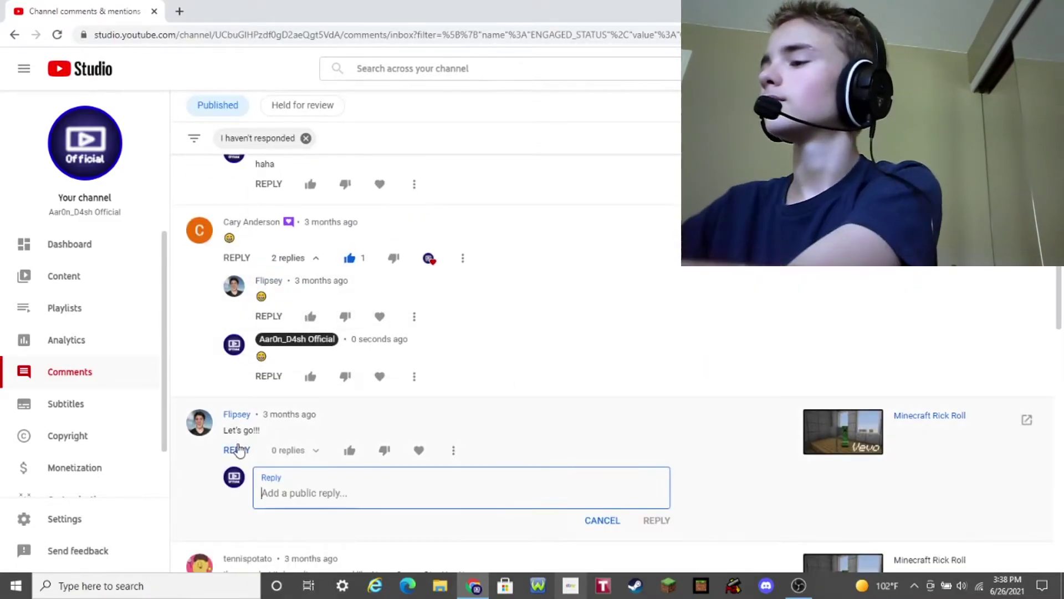
pyautogui.write('Aw yeah.')
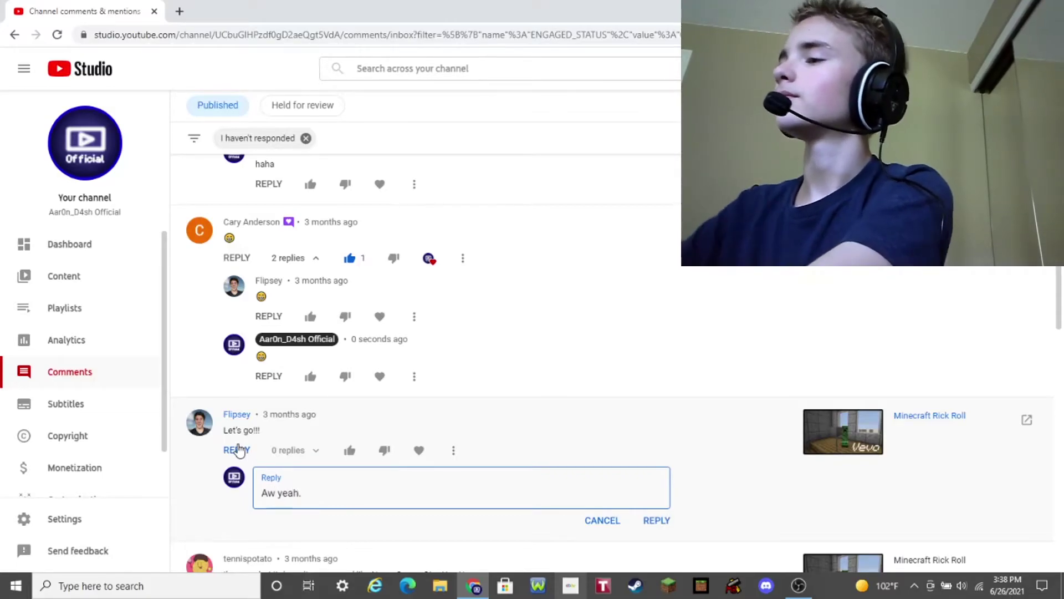
pyautogui.write('!!!')
pyautogui.click(646, 520)
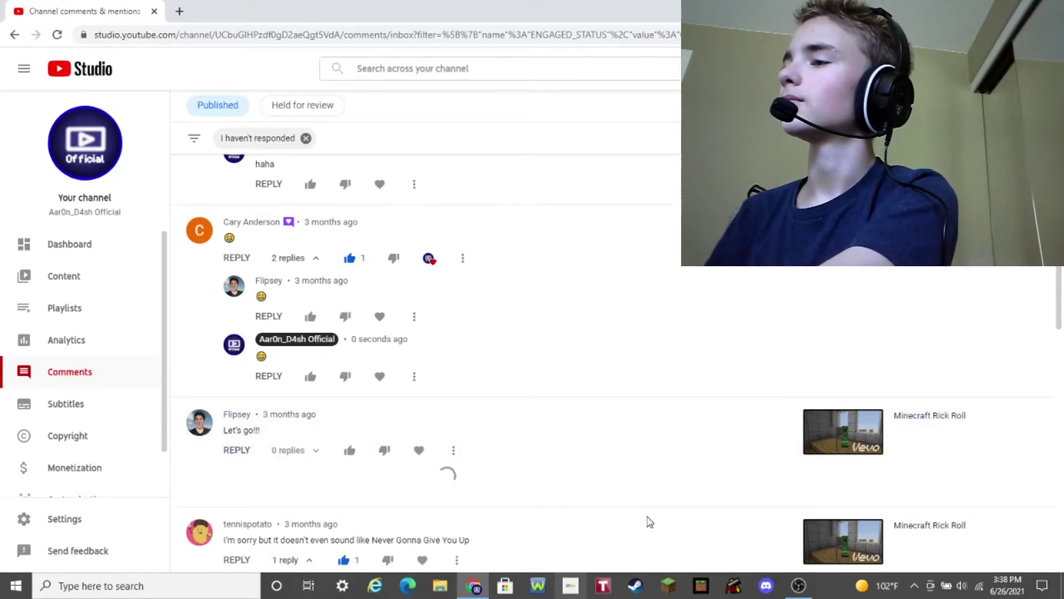
pyautogui.click(343, 449)
pyautogui.click(423, 450)
# Answer the one-month-old emoji comment with an emoji, then like and heart it.
pyautogui.scroll(7, 551, 371)
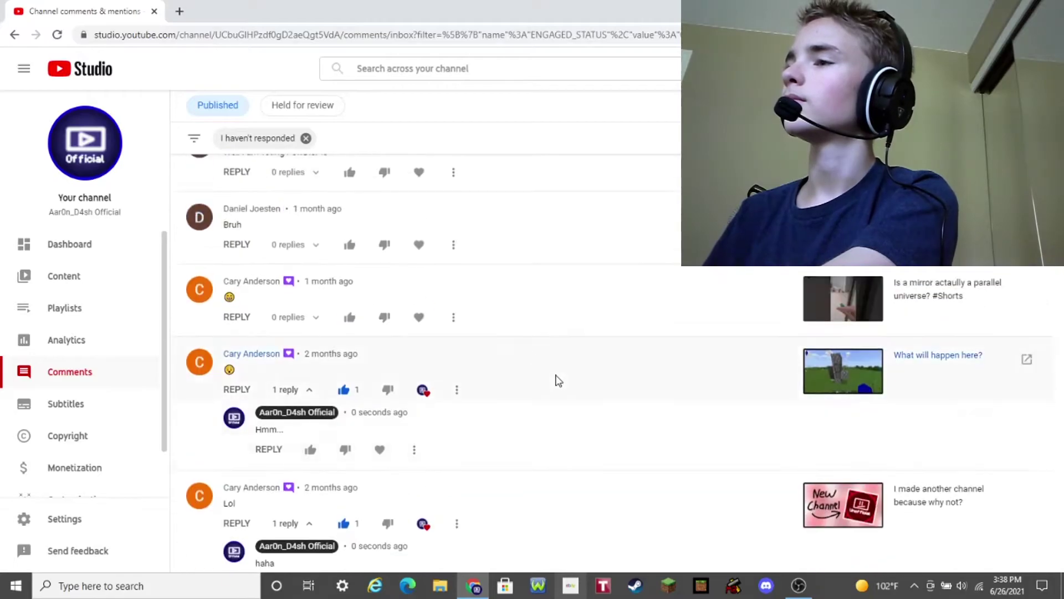
pyautogui.click(233, 317)
pyautogui.press('super+period')
pyautogui.click(304, 173)
pyautogui.click(654, 388)
pyautogui.click(344, 316)
pyautogui.click(423, 316)
# Reply 'Crazy huh?' to 'Bruh' and 'Same.' to the PewDiePie voting comment, liking and hearting the latter.
pyautogui.scroll(3, 438, 355)
pyautogui.click(239, 377)
pyautogui.write('Crazy huh?')
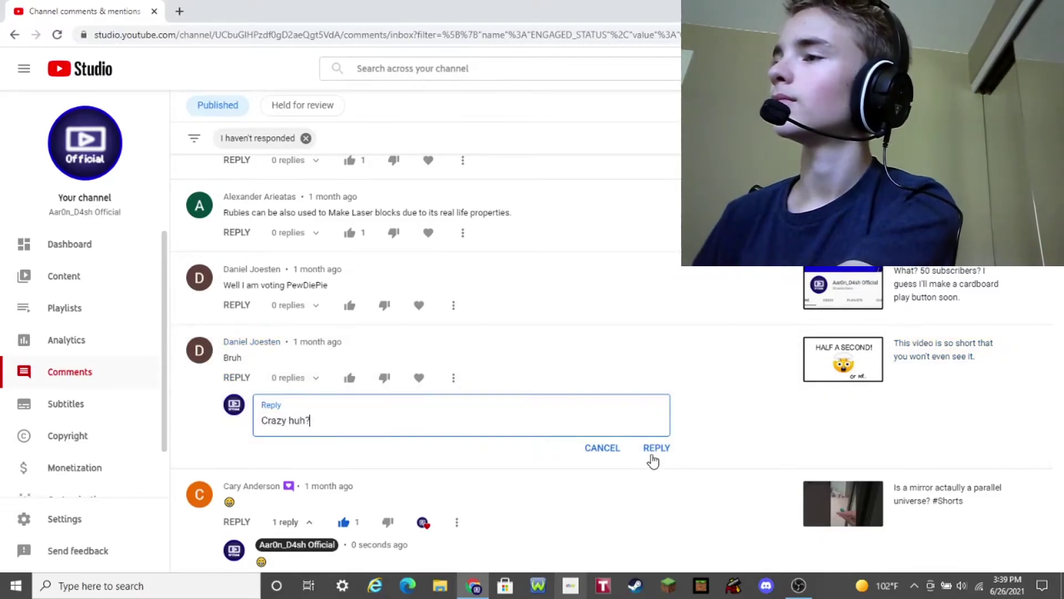
pyautogui.click(655, 447)
pyautogui.scroll(1, 497, 443)
pyautogui.click(236, 371)
pyautogui.write('Same.')
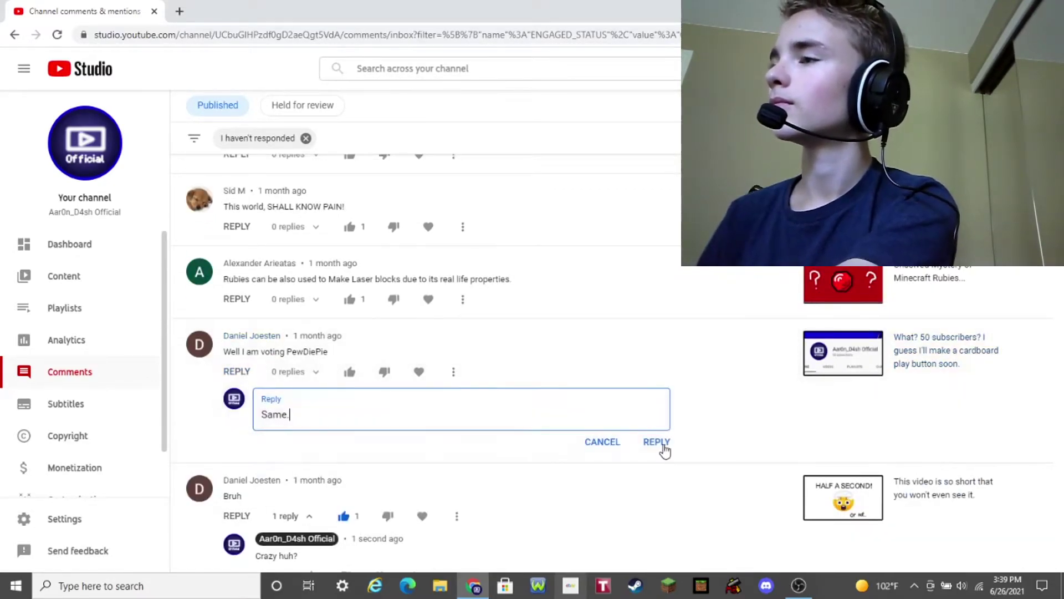
pyautogui.click(657, 439)
pyautogui.click(344, 371)
pyautogui.click(413, 371)
# Reply 'Woah. That's interesting. :O' to the Rubies laser-block comment and heart it.
pyautogui.scroll(1, 308, 388)
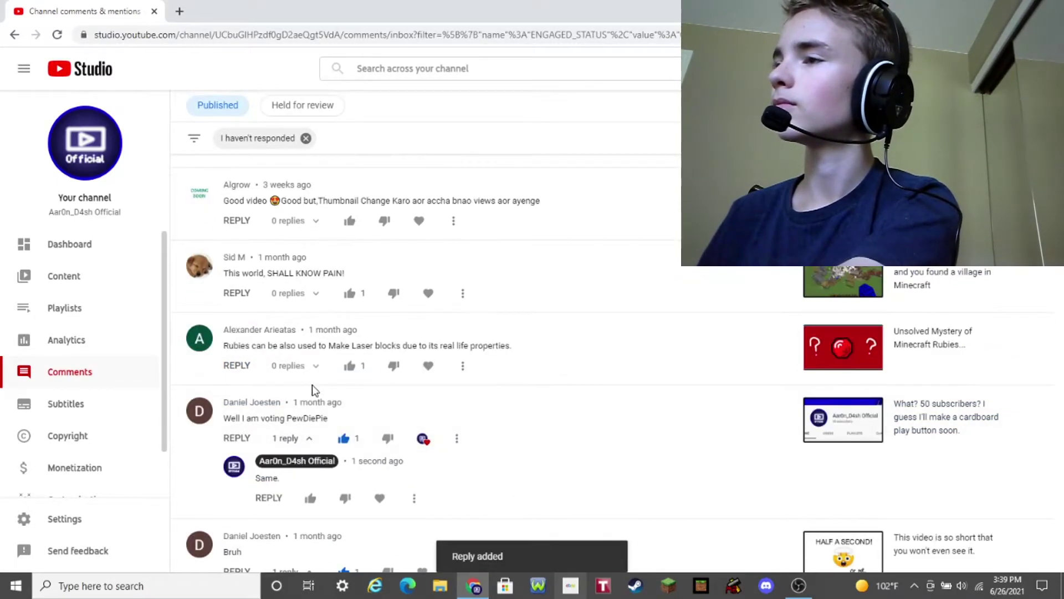
pyautogui.click(237, 367)
pyautogui.write("Woah. That's")
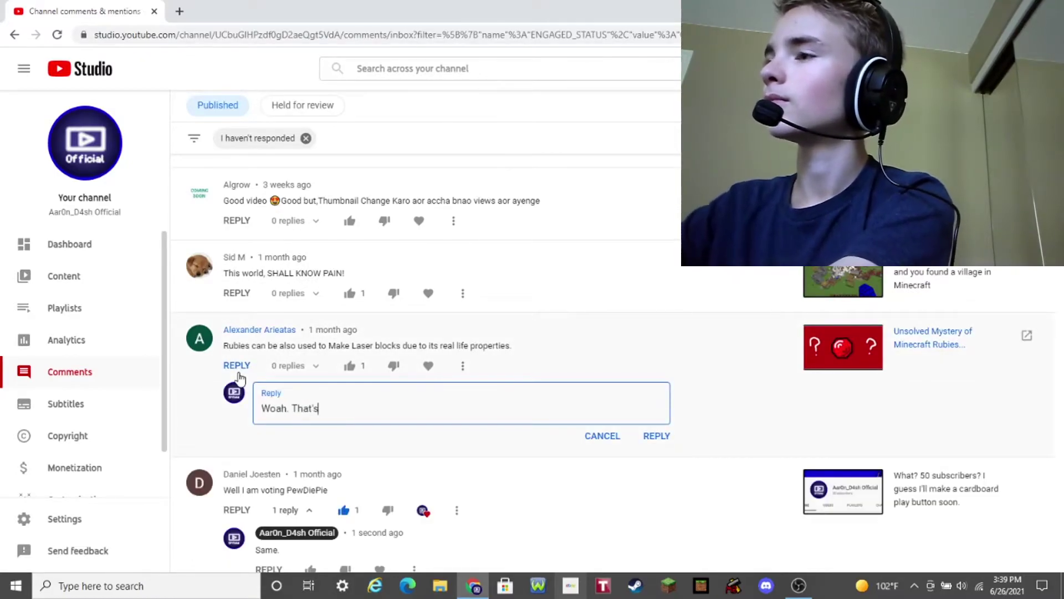
pyautogui.write(' interesting. ')
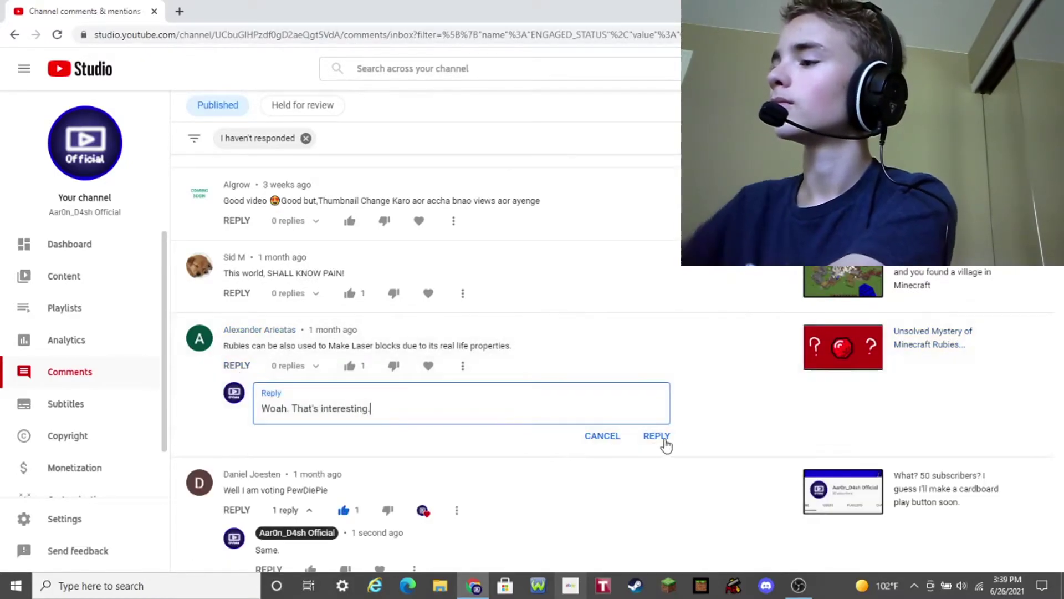
pyautogui.write(':O')
pyautogui.click(665, 438)
pyautogui.click(423, 365)
pyautogui.scroll(1, 544, 427)
pyautogui.scroll(-5, 238, 366)
pyautogui.scroll(-8, 237, 367)
pyautogui.scroll(4, 204, 413)
pyautogui.scroll(5, 203, 413)
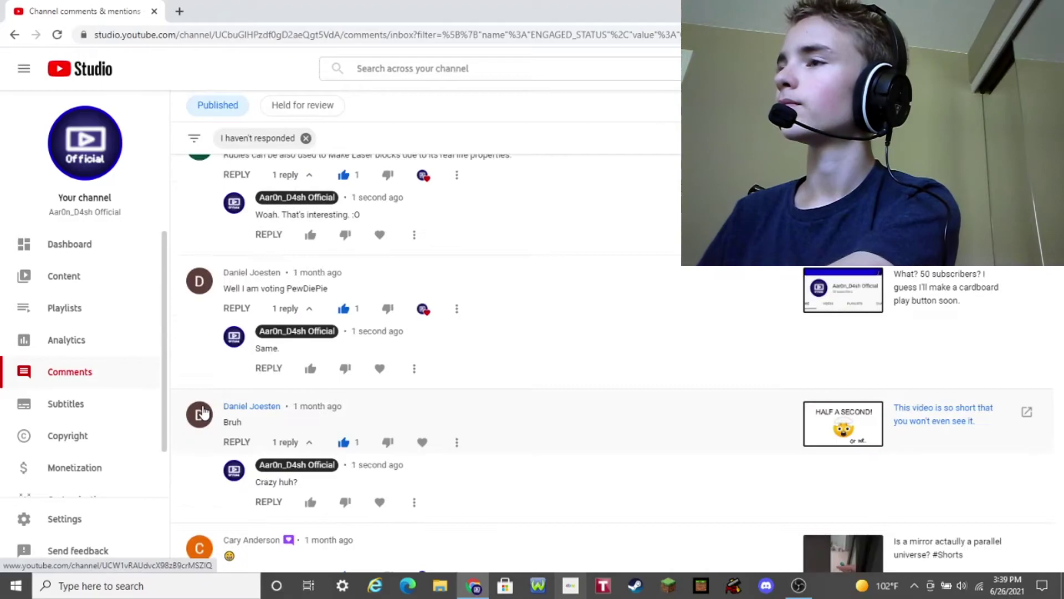
pyautogui.scroll(5, 203, 413)
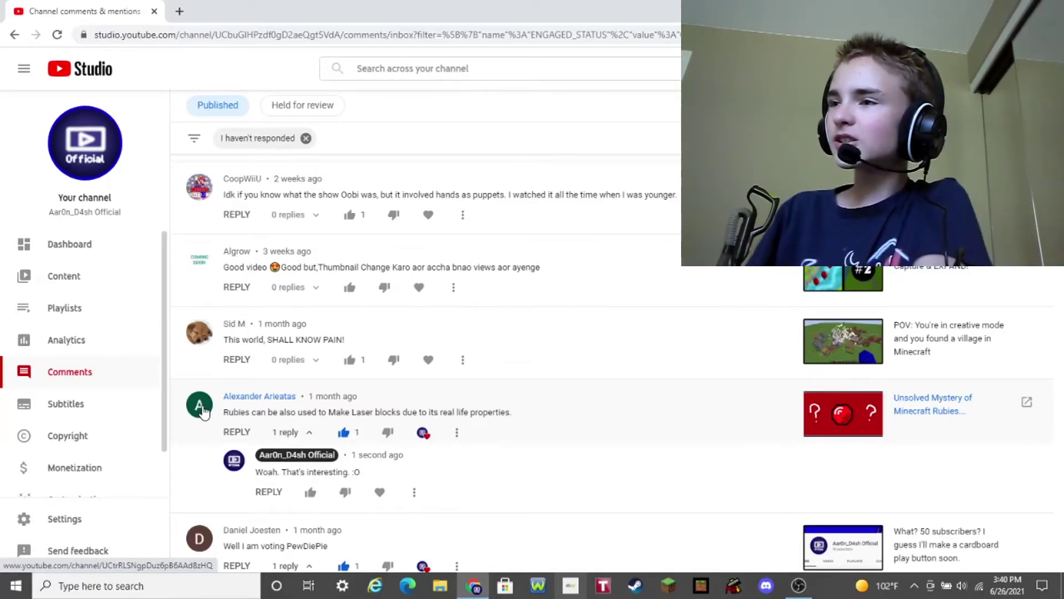
pyautogui.scroll(2, 483, 361)
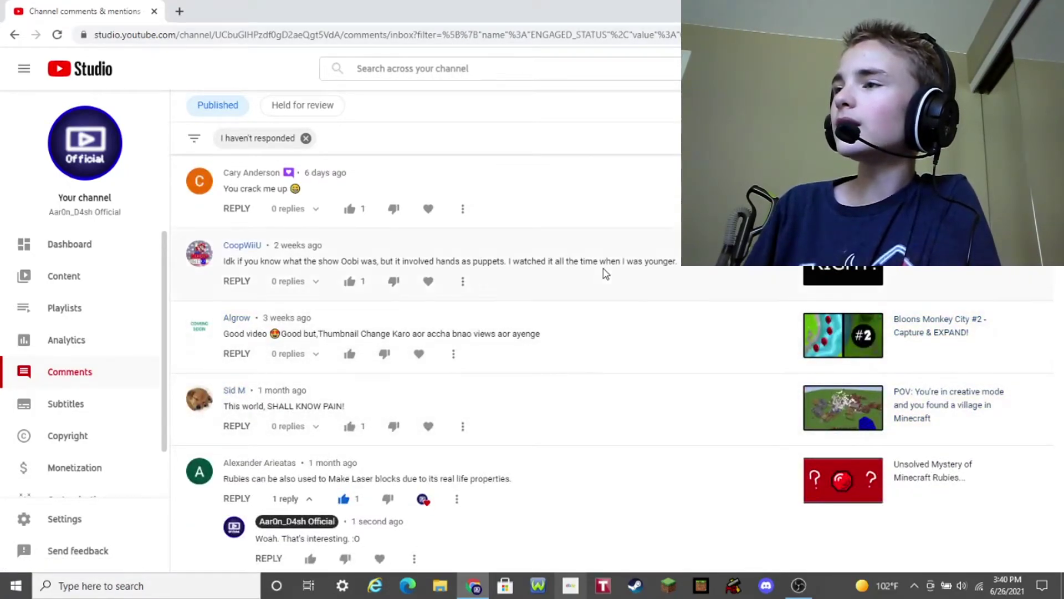
pyautogui.scroll(2, 610, 275)
pyautogui.scroll(1, 618, 281)
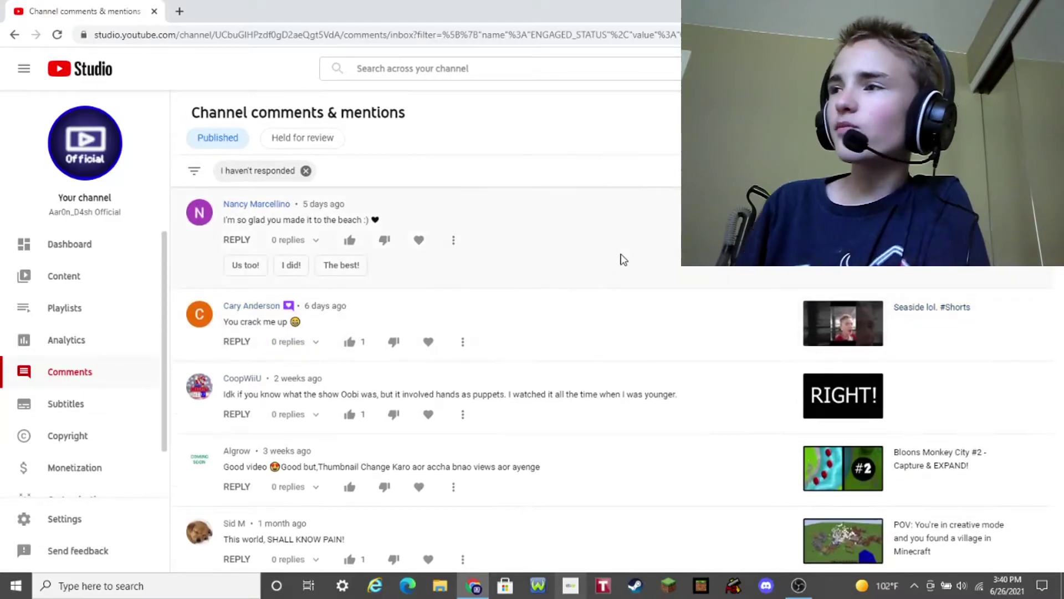
pyautogui.scroll(-1, 623, 259)
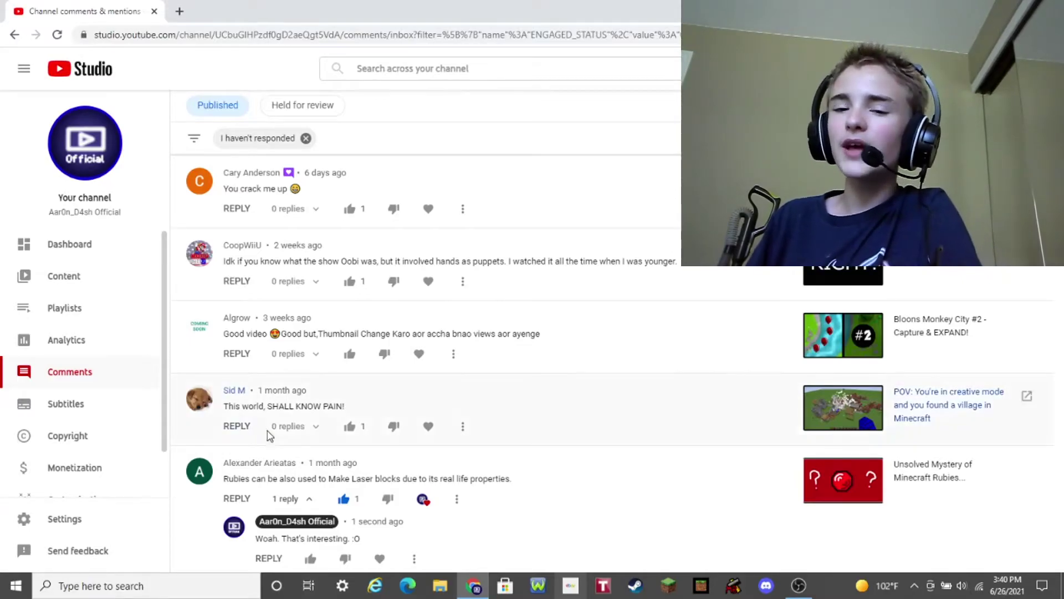
# Reply 'YES!!' under 'This world, SHALL KNOW PAIN!' and like it, bringing its likes to 2.
pyautogui.click(236, 426)
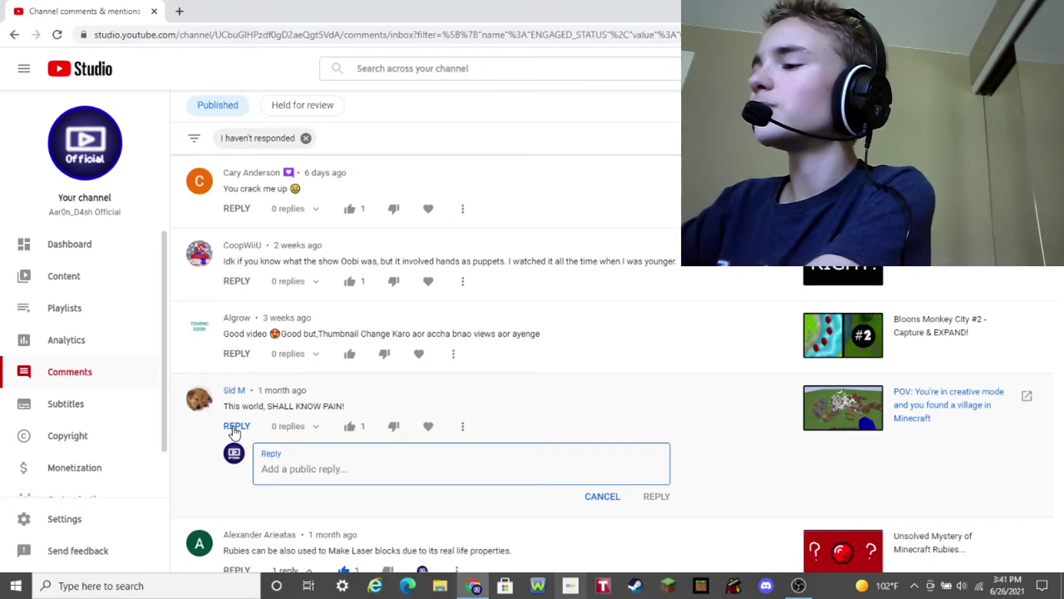
pyautogui.write('MUHAWAWAWA')
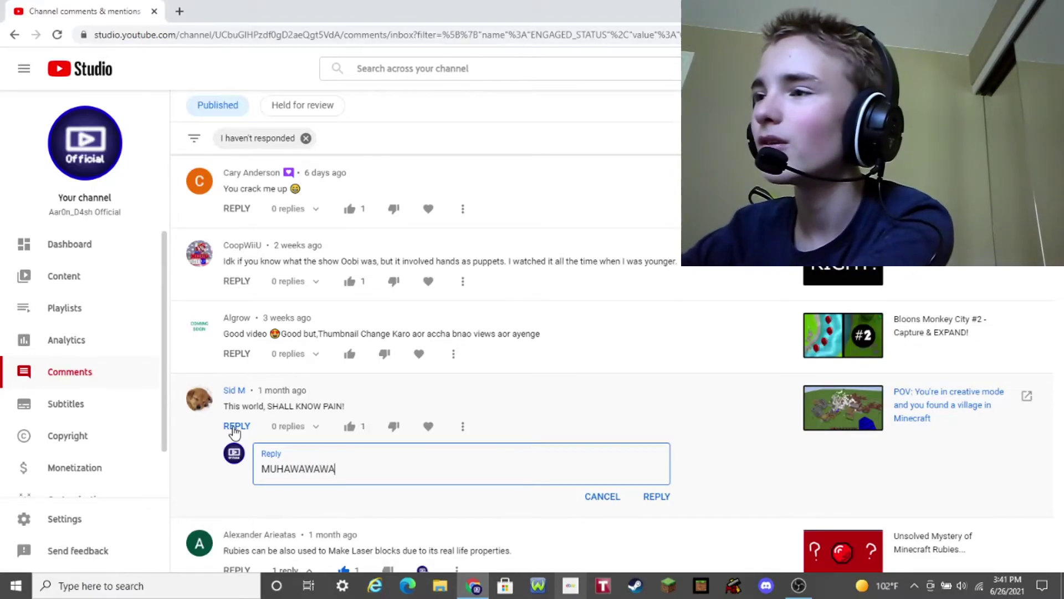
pyautogui.press('BackSpace')
pyautogui.press('BackSpace')
pyautogui.press('BackSpace')
pyautogui.press('BackSpace')
pyautogui.press('BackSpace')
pyautogui.press('BackSpace')
pyautogui.press('BackSpace')
pyautogui.press('BackSpace')
pyautogui.press('BackSpace')
pyautogui.press('BackSpace')
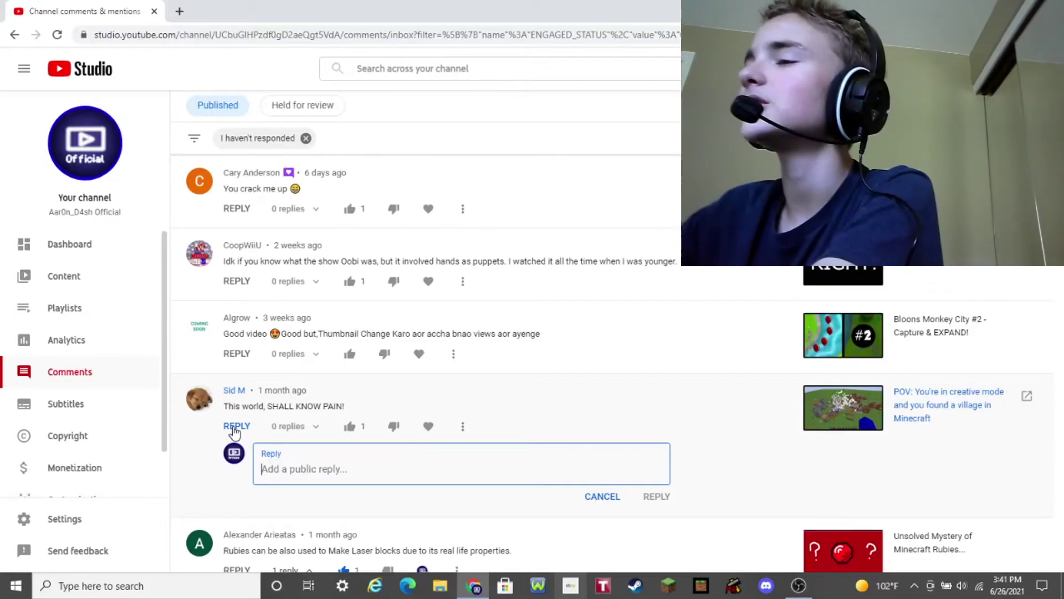
pyautogui.write('YES!!')
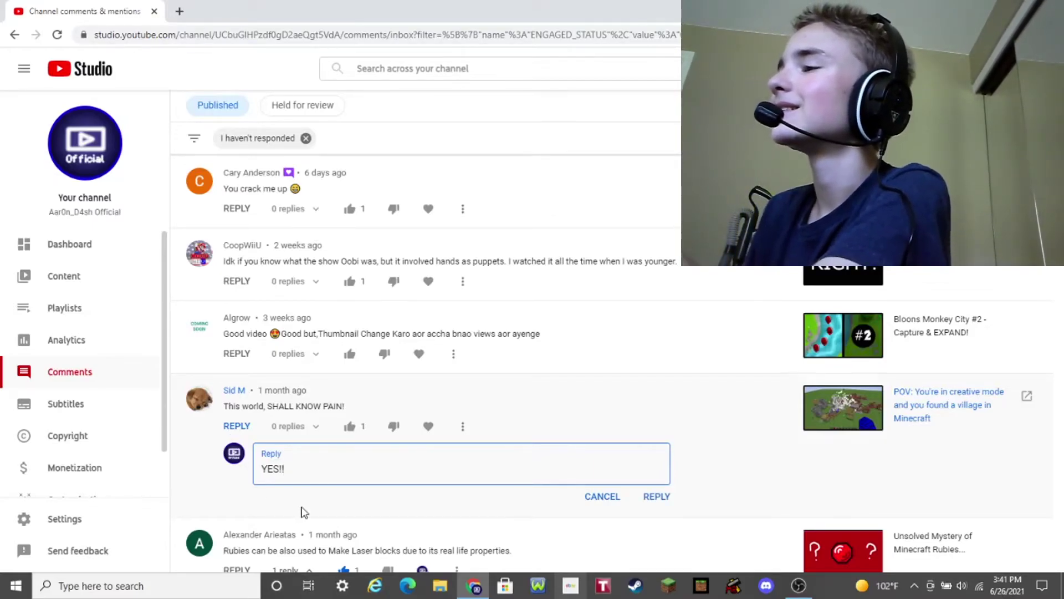
pyautogui.click(647, 495)
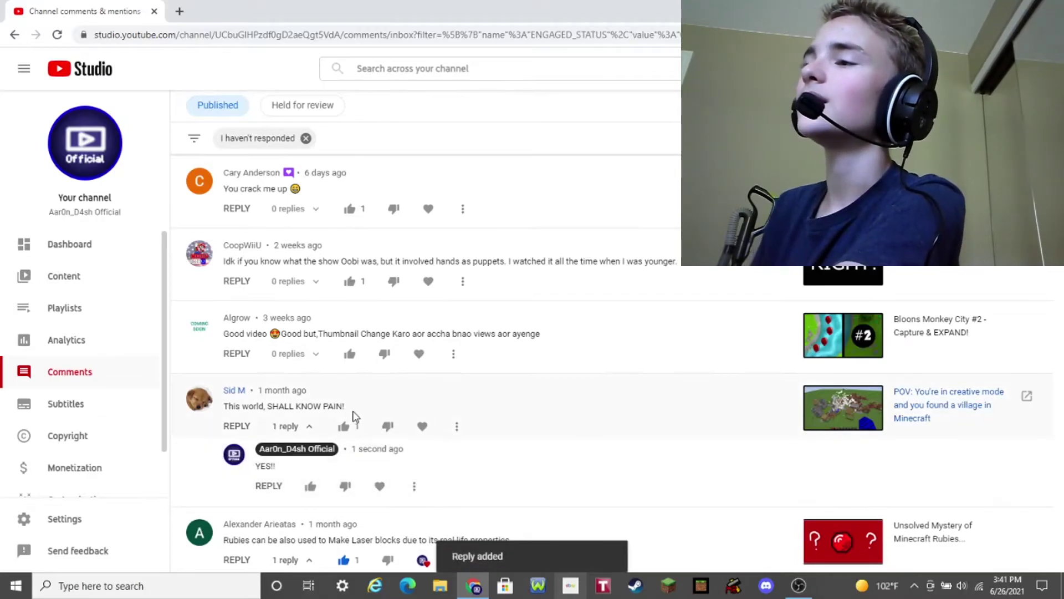
pyautogui.click(347, 426)
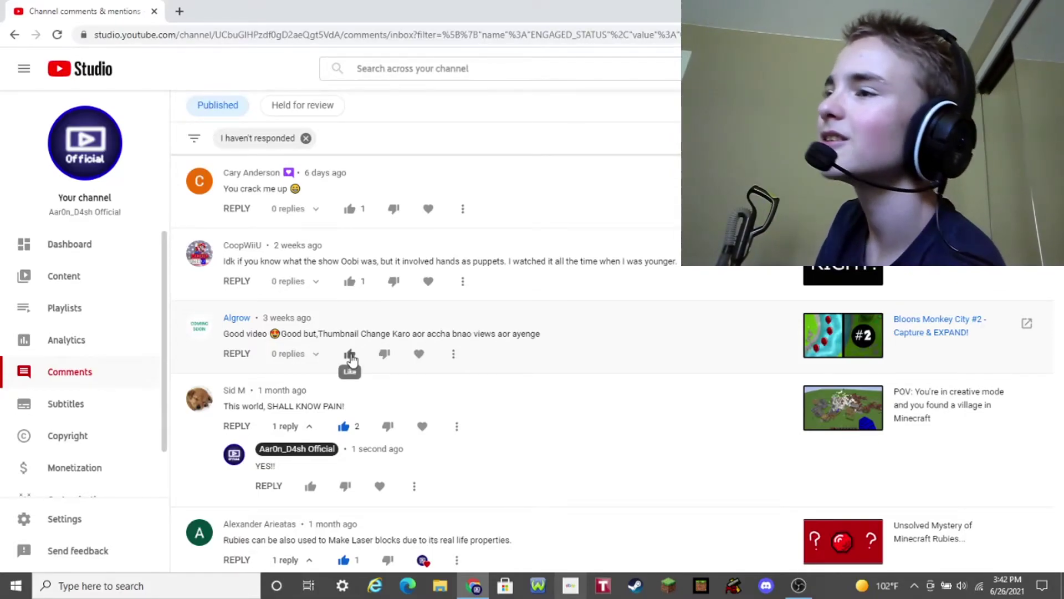
# Like and heart the 'Good video' thumbnail-advice comment and reply 'Thanks!'.
pyautogui.click(350, 355)
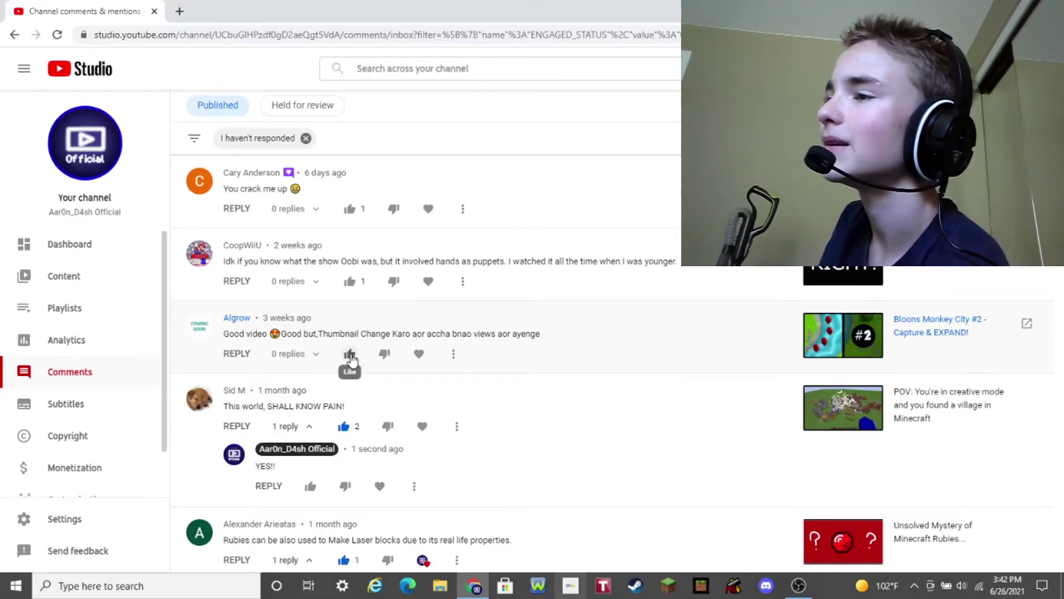
pyautogui.click(430, 354)
pyautogui.click(234, 357)
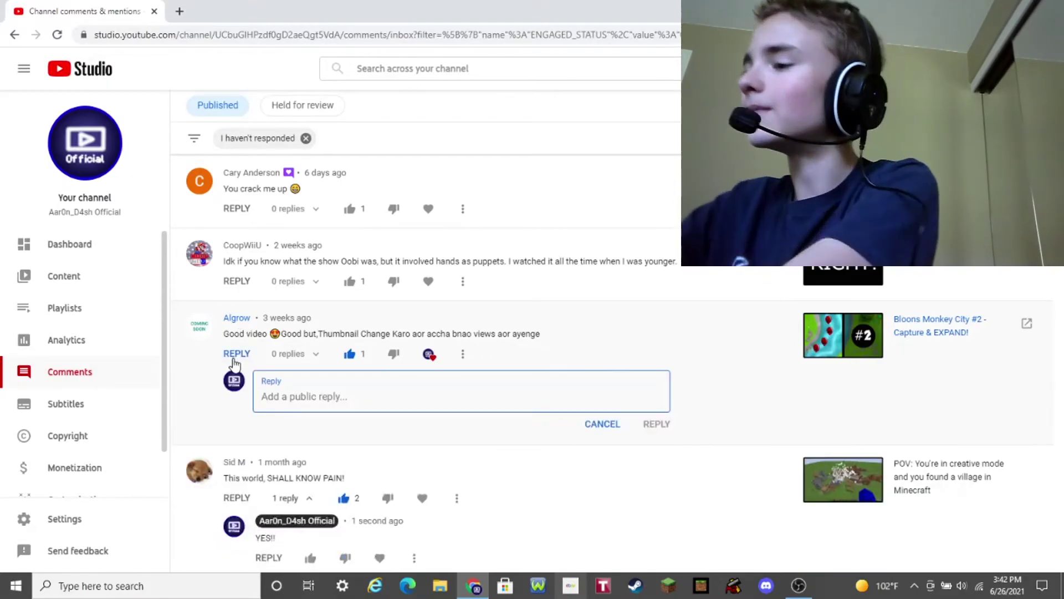
pyautogui.write('Thanks')
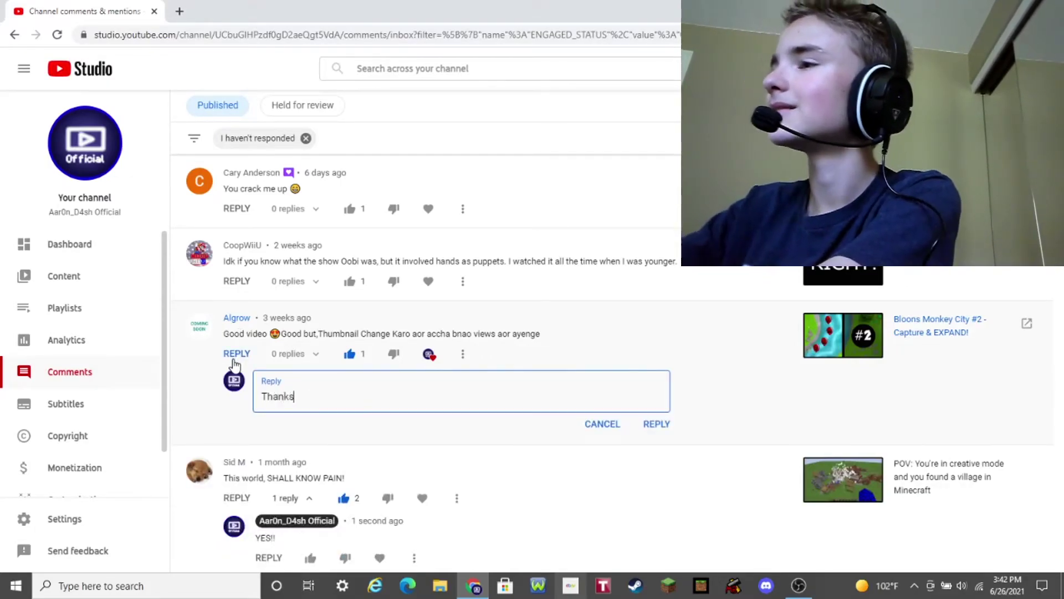
pyautogui.write('!')
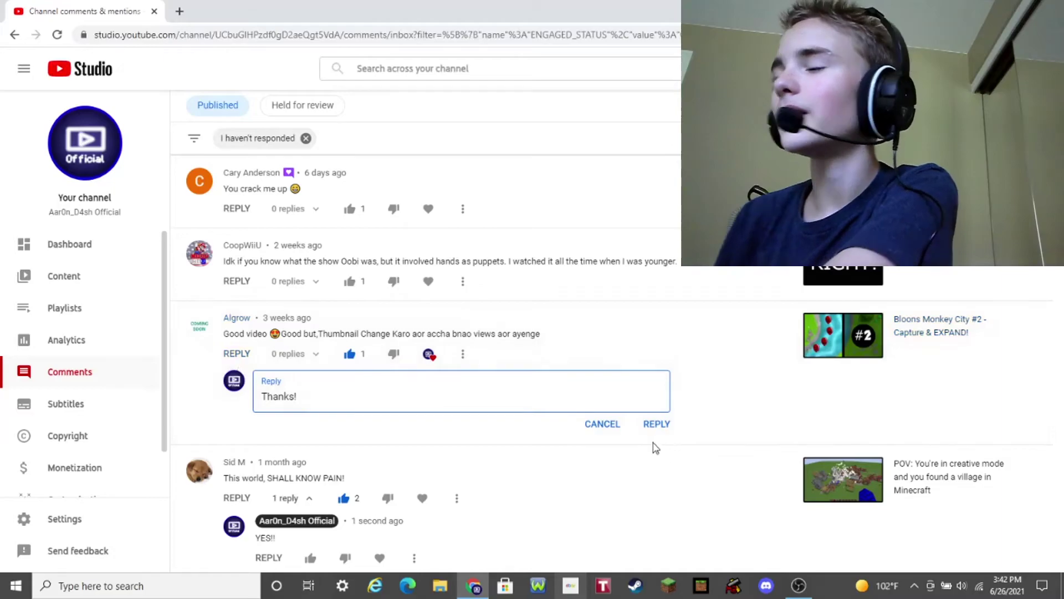
pyautogui.click(658, 424)
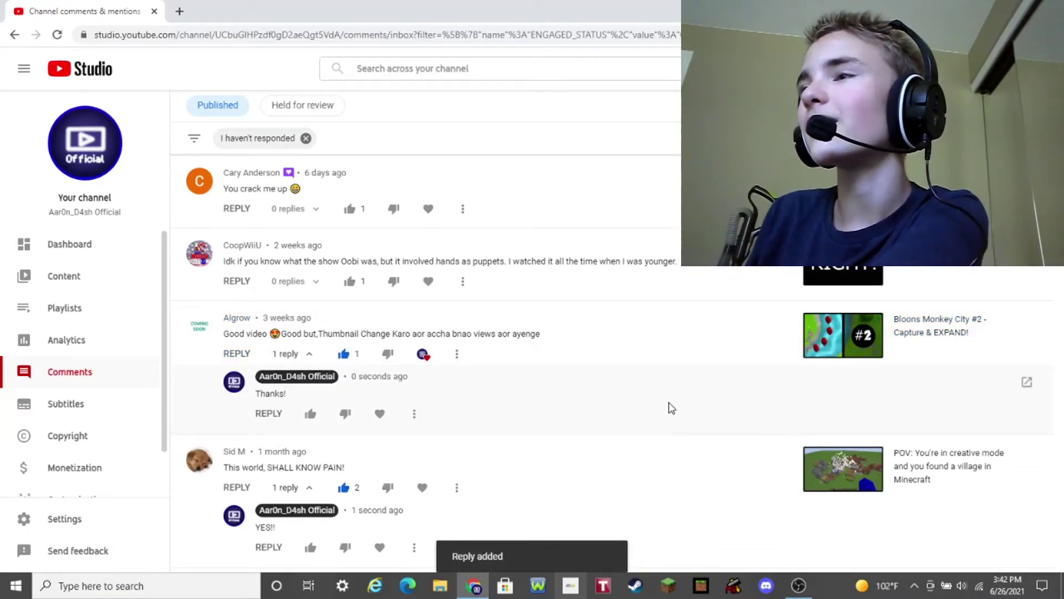
pyautogui.scroll(3, 665, 433)
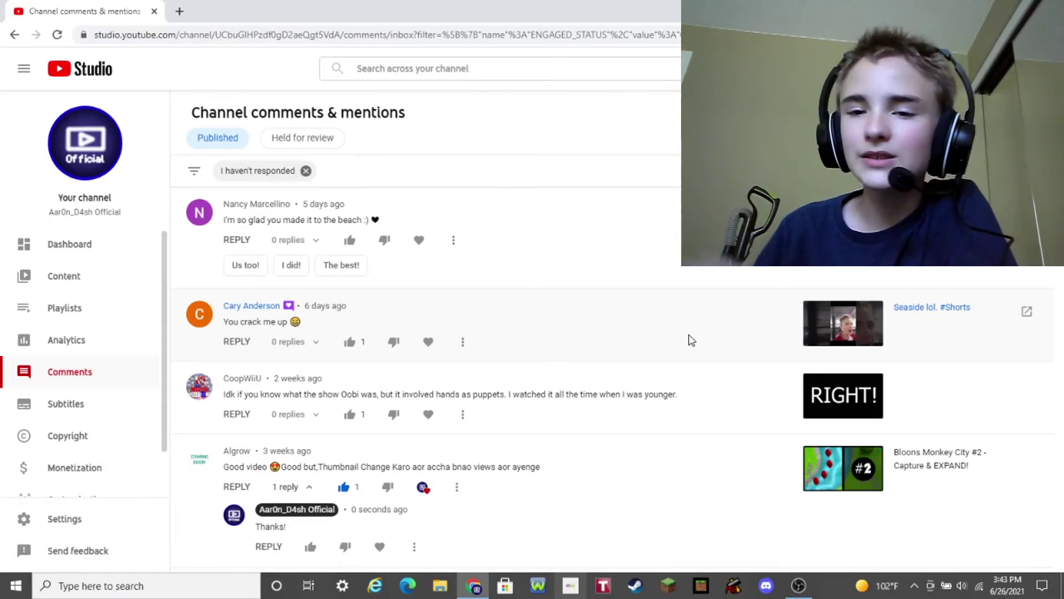
# Like and heart the Oobi hand-puppets comment and post a reply about knowing Oobi.
pyautogui.click(349, 414)
pyautogui.click(428, 414)
pyautogui.click(225, 416)
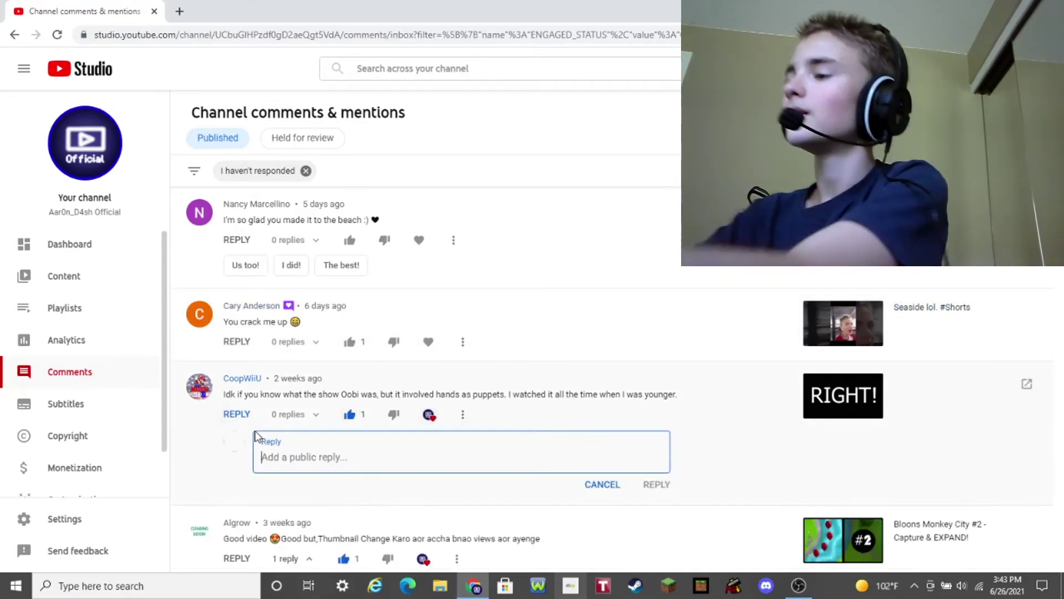
pyautogui.write('I')
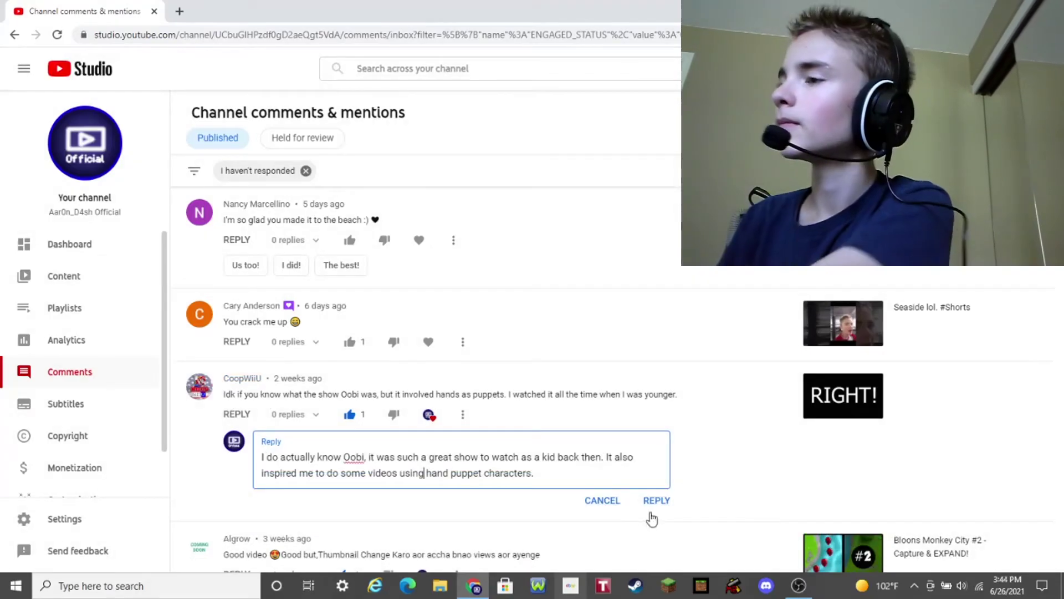
pyautogui.click(656, 501)
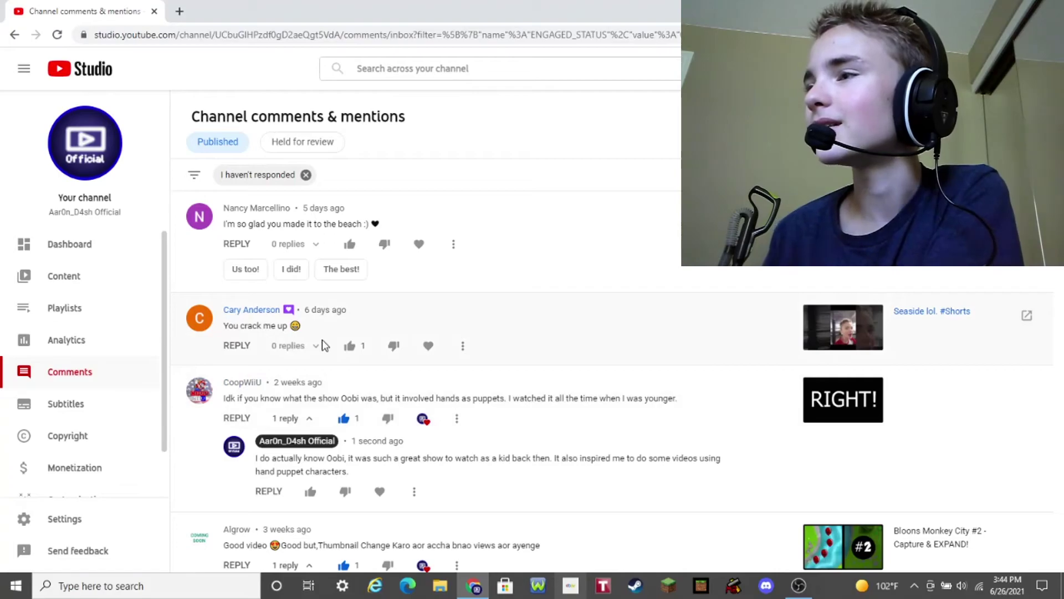
# Heart the 'You crack me up' comment and reply 'Thanks!'.
pyautogui.click(428, 345)
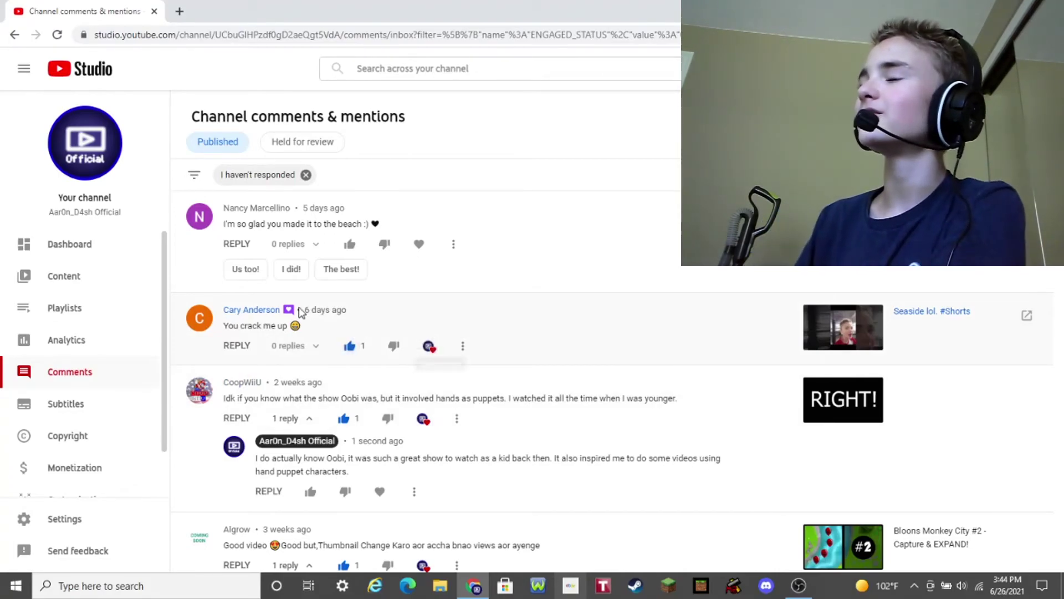
pyautogui.click(241, 355)
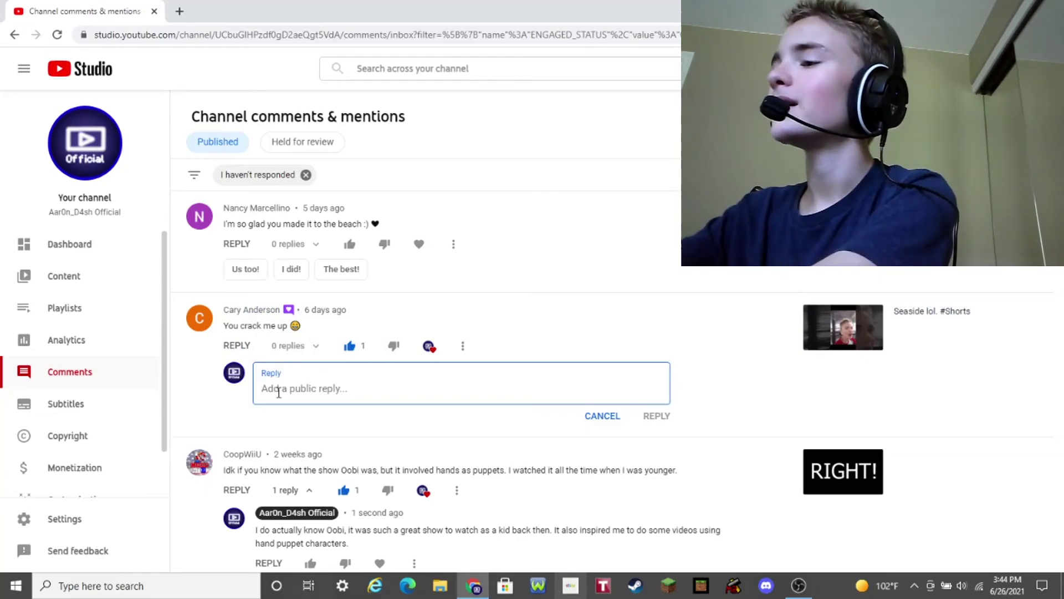
pyautogui.write('Thanks!')
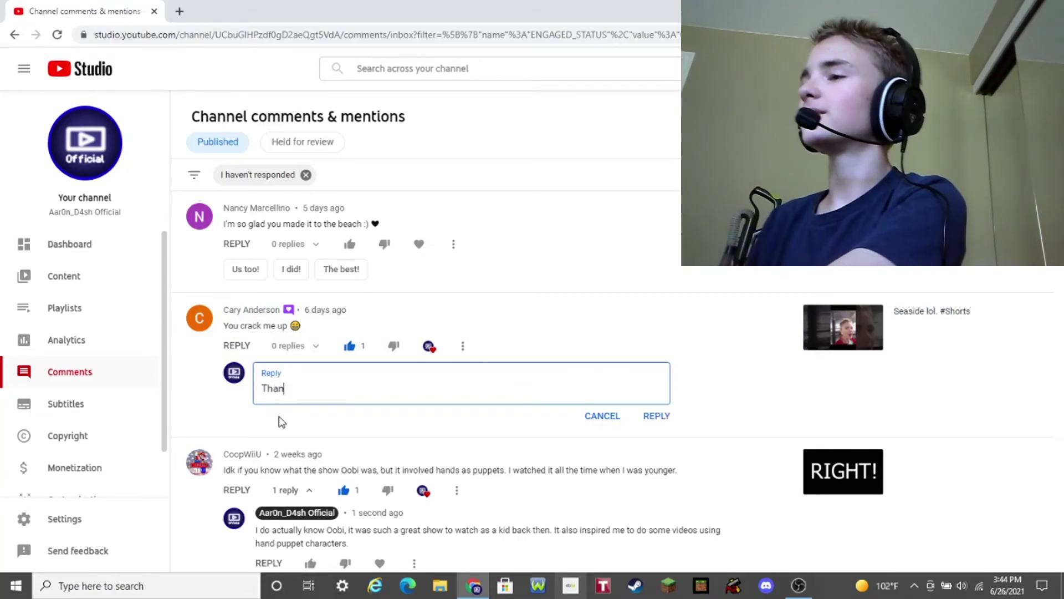
pyautogui.click(656, 416)
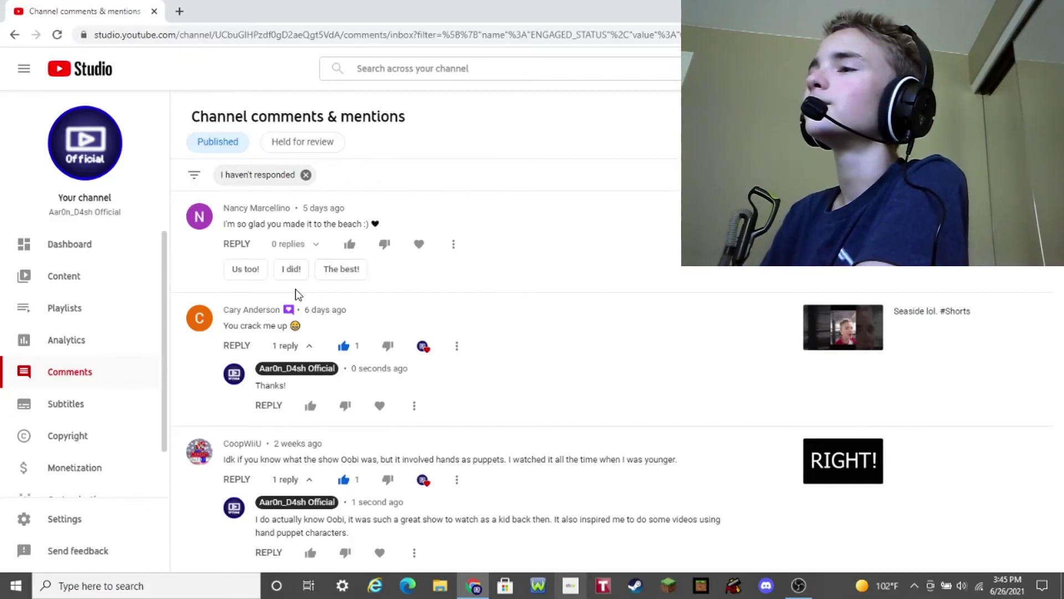
# Reply ':)' to the made-it-to-the-beach comment, then like and heart it.
pyautogui.click(240, 244)
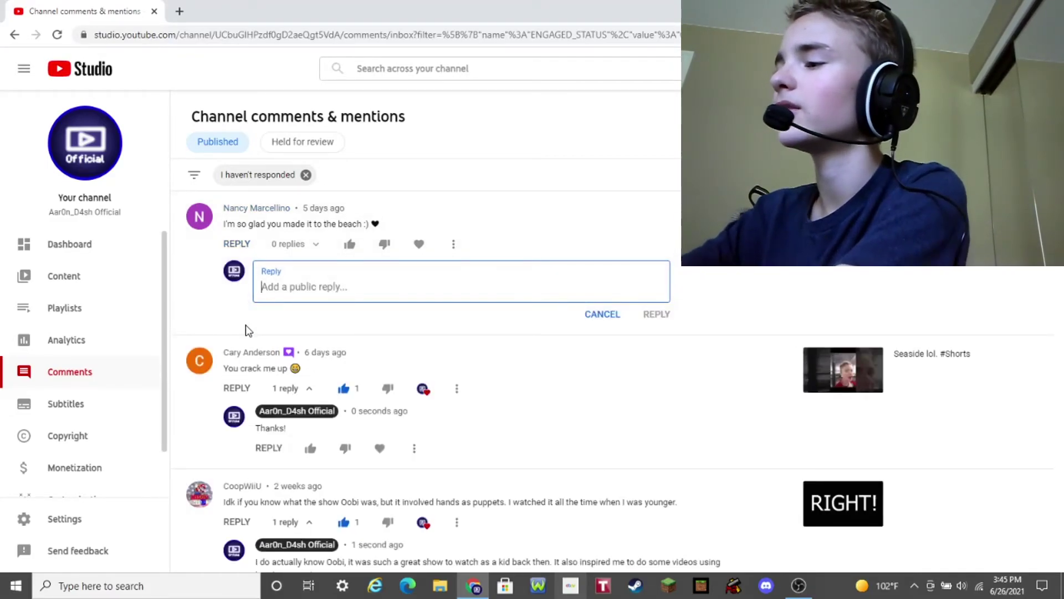
pyautogui.write(':)')
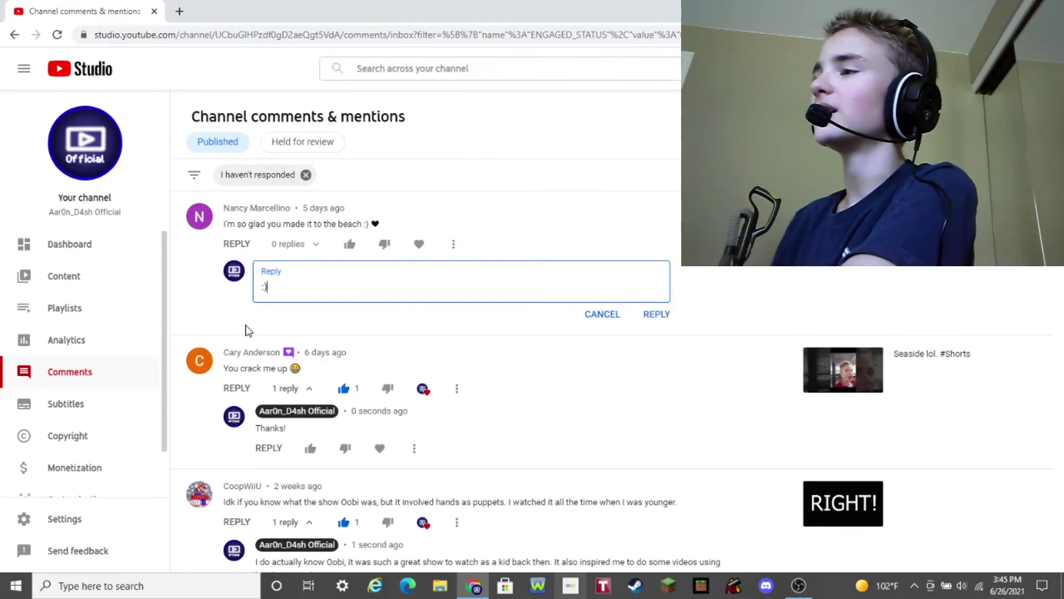
pyautogui.click(659, 313)
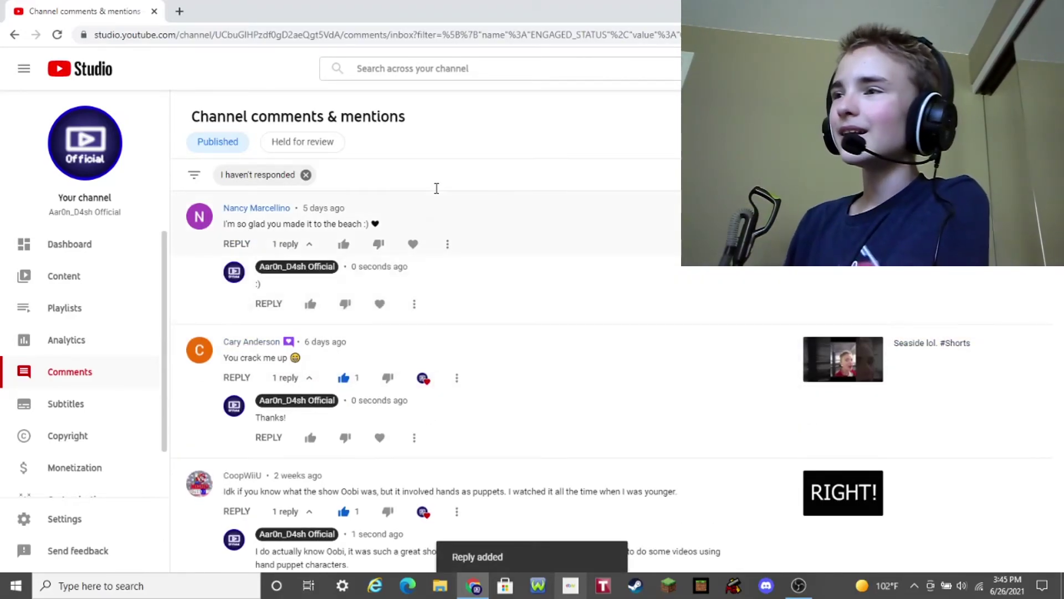
pyautogui.click(343, 243)
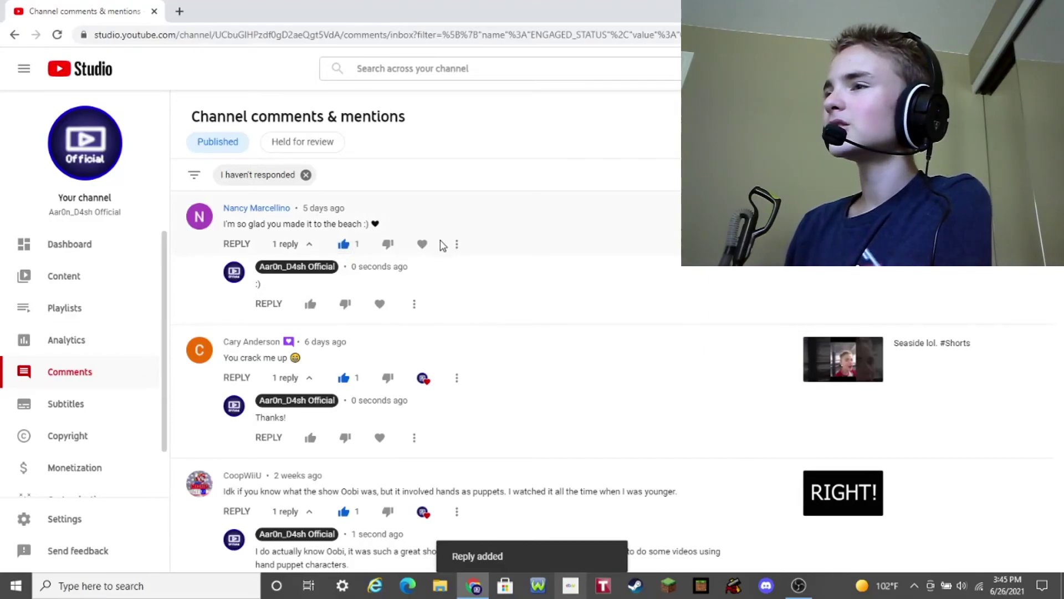
pyautogui.click(422, 244)
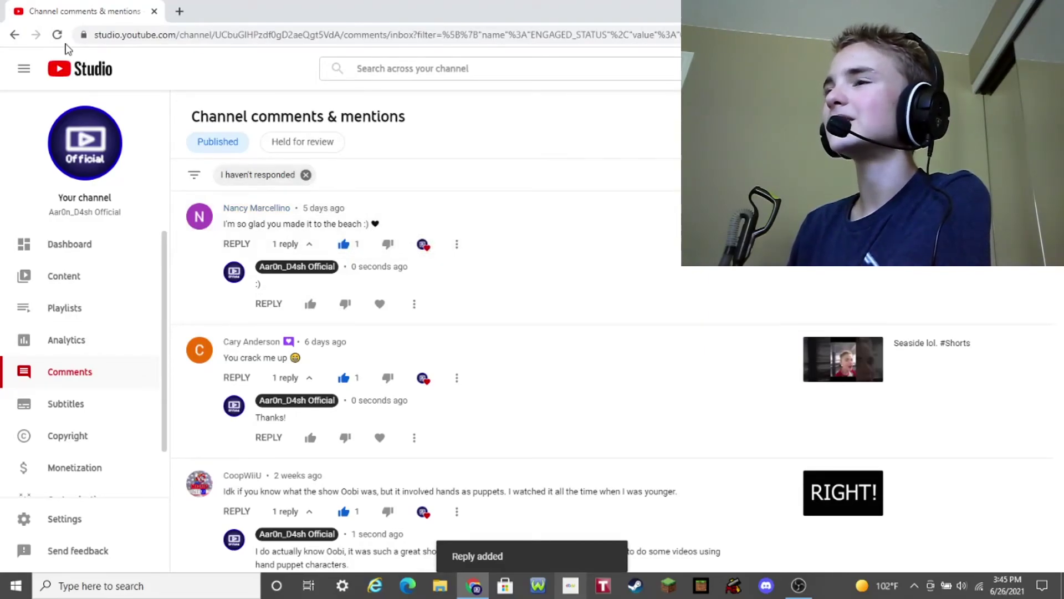
# Reload the inbox so 'I haven't responded' shows 'No comments found'.
pyautogui.click(57, 34)
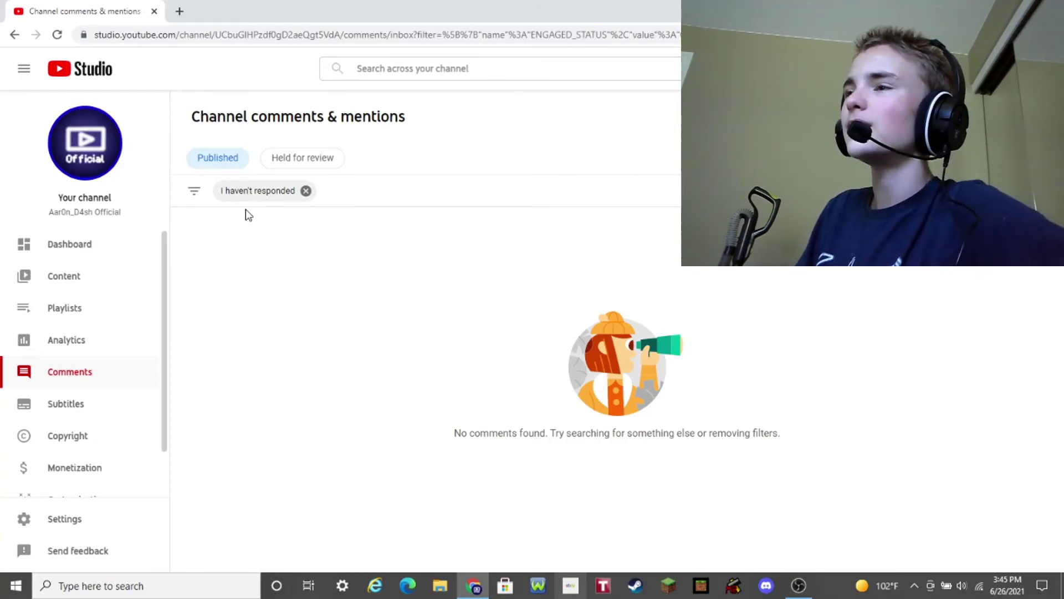
# Clear the 'I haven't responded' filter chip and scroll through the full list of published comments.
pyautogui.click(306, 191)
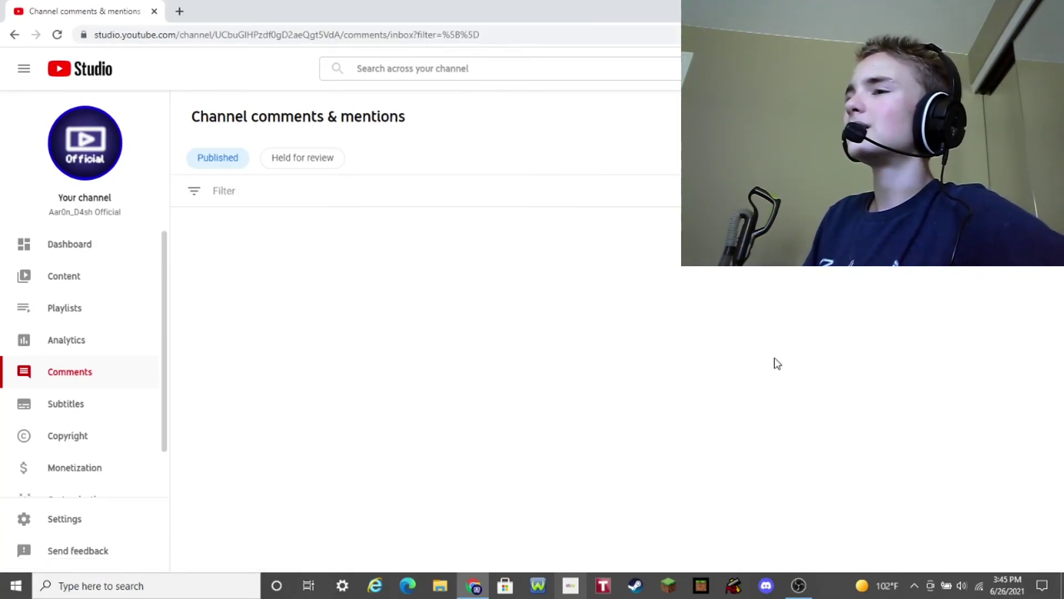
pyautogui.scroll(-10, 821, 377)
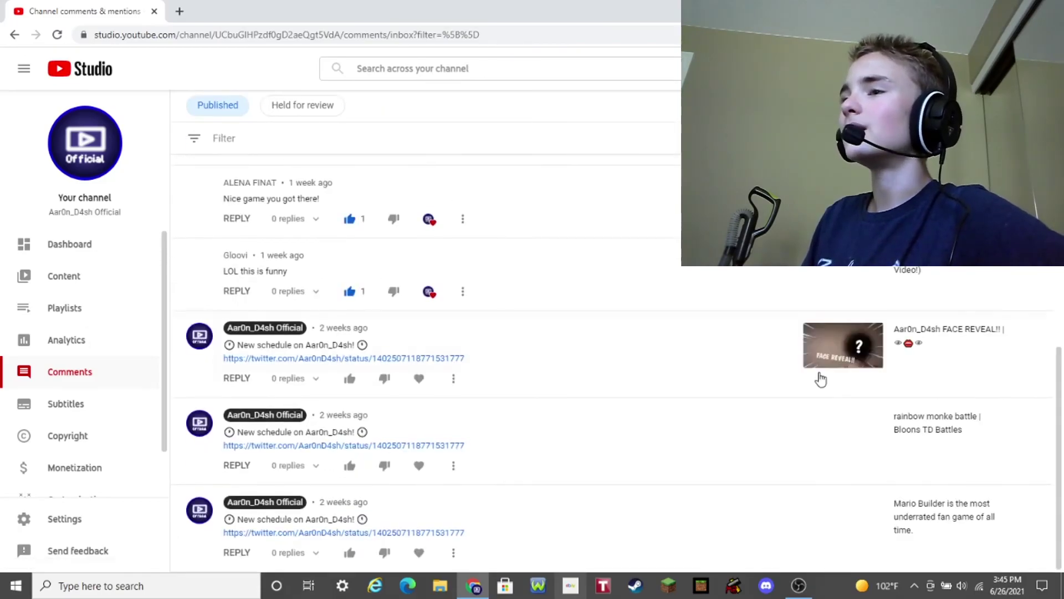
pyautogui.scroll(10, 715, 349)
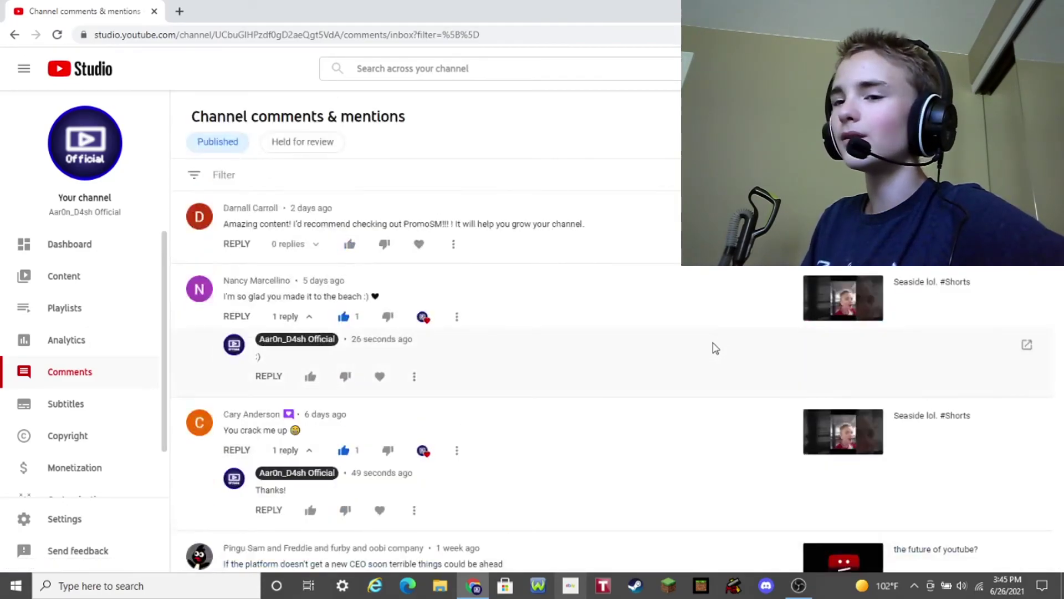
pyautogui.scroll(-4, 521, 303)
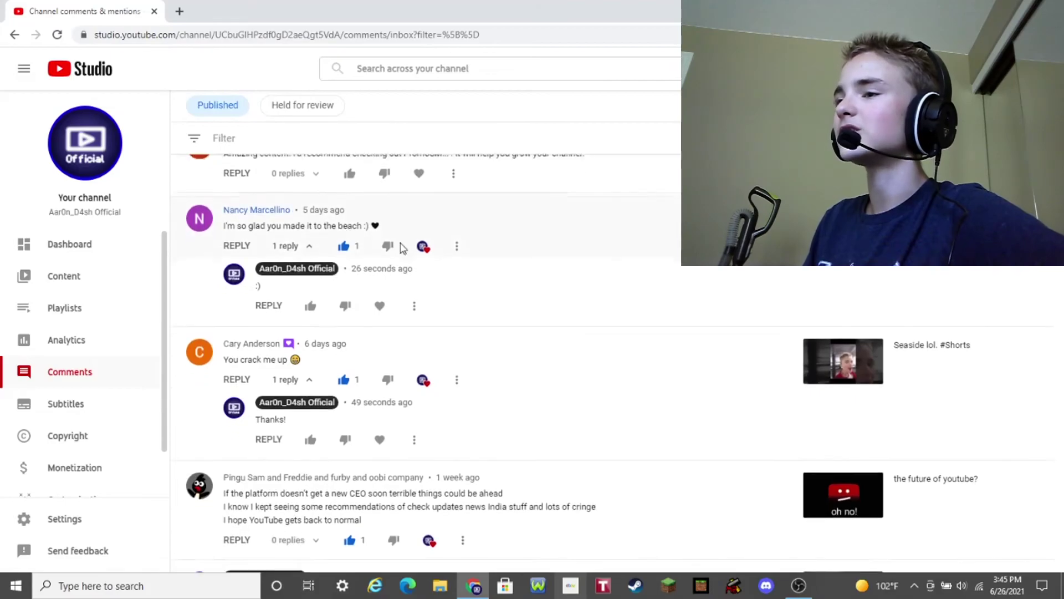
pyautogui.scroll(-3, 521, 304)
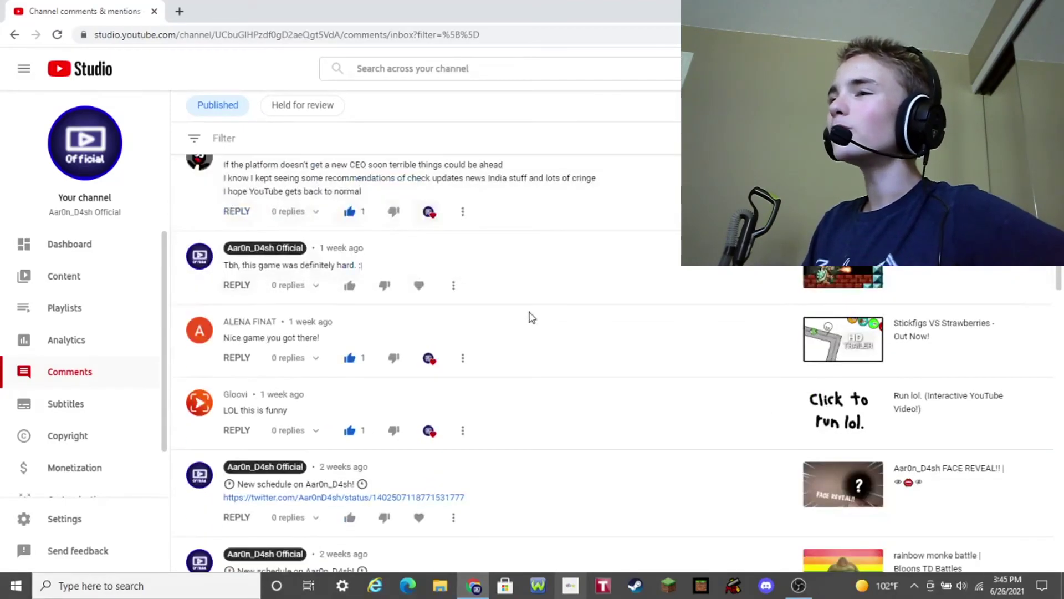
pyautogui.scroll(1, 537, 377)
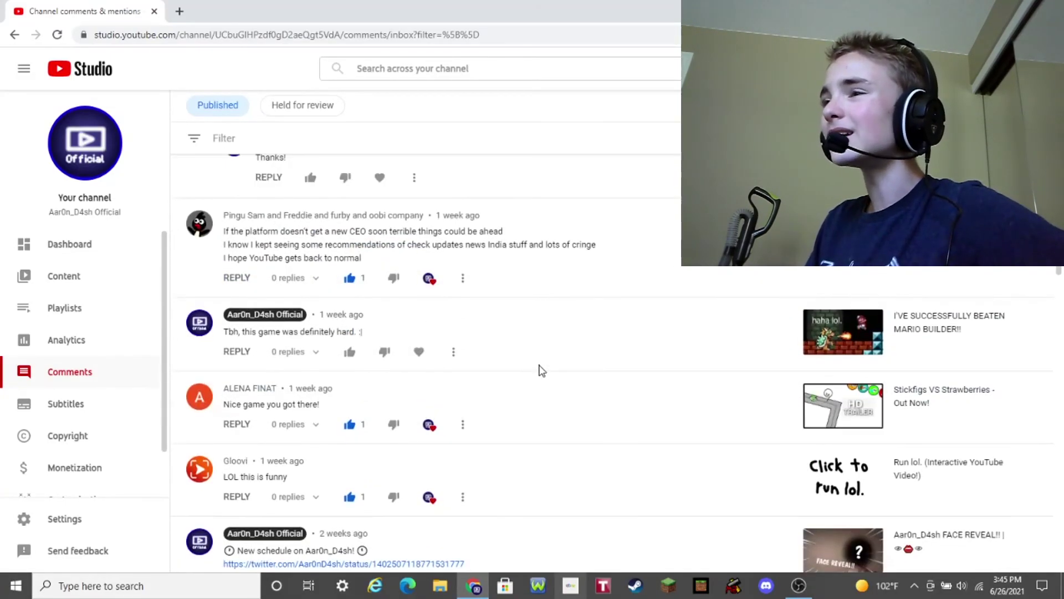